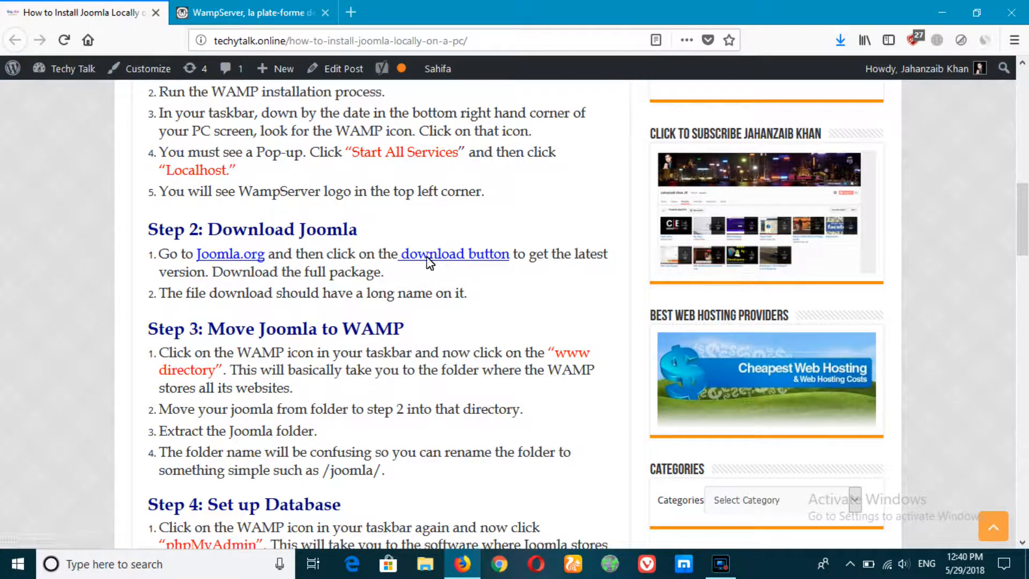
Download the Joomla 3.8.8 full package zip from the Joomla downloads page.
{"action": "left_click", "coordinate": [464, 260]}
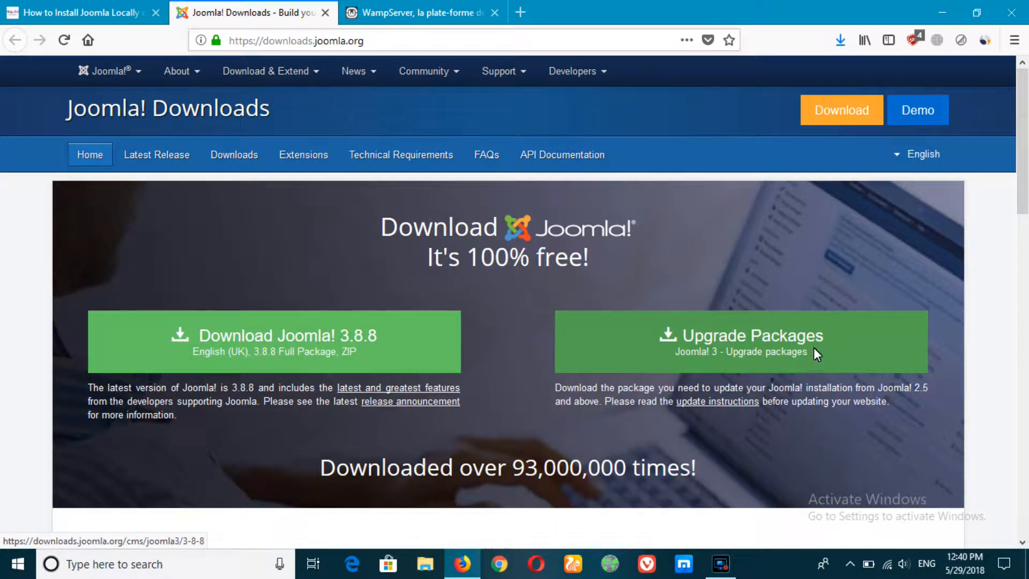
{"action": "left_click", "coordinate": [347, 349]}
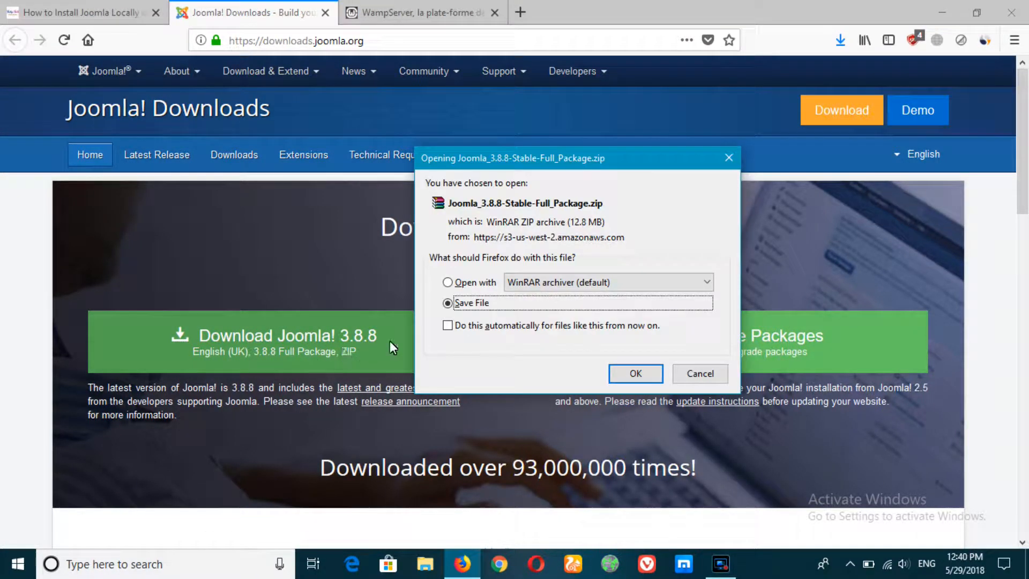
{"action": "left_click", "coordinate": [635, 374]}
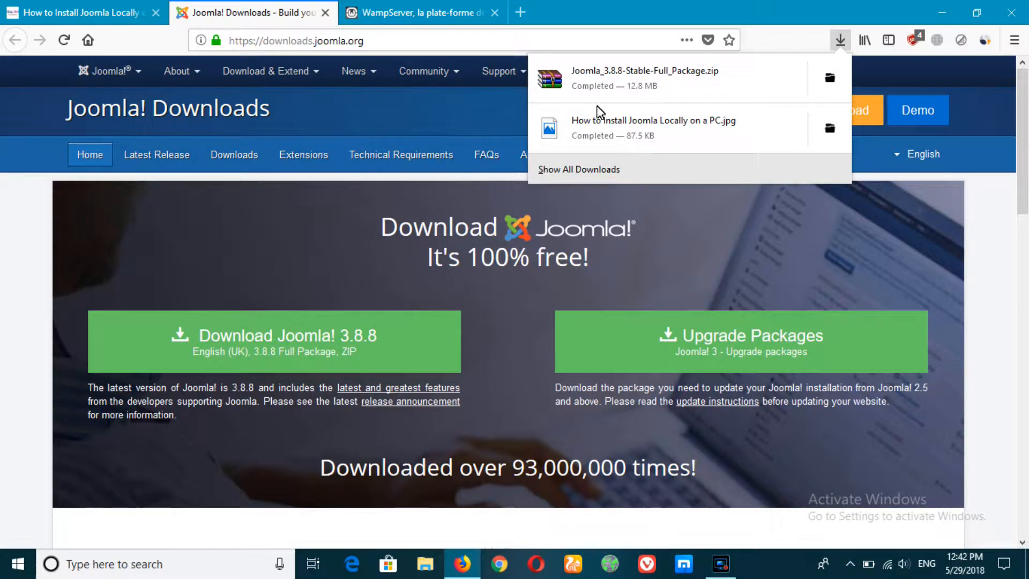
Move the downloaded Joomla_3.8.8-Stable-Full_Package zip onto the Desktop and close File Explorer.
{"action": "left_click", "coordinate": [829, 78]}
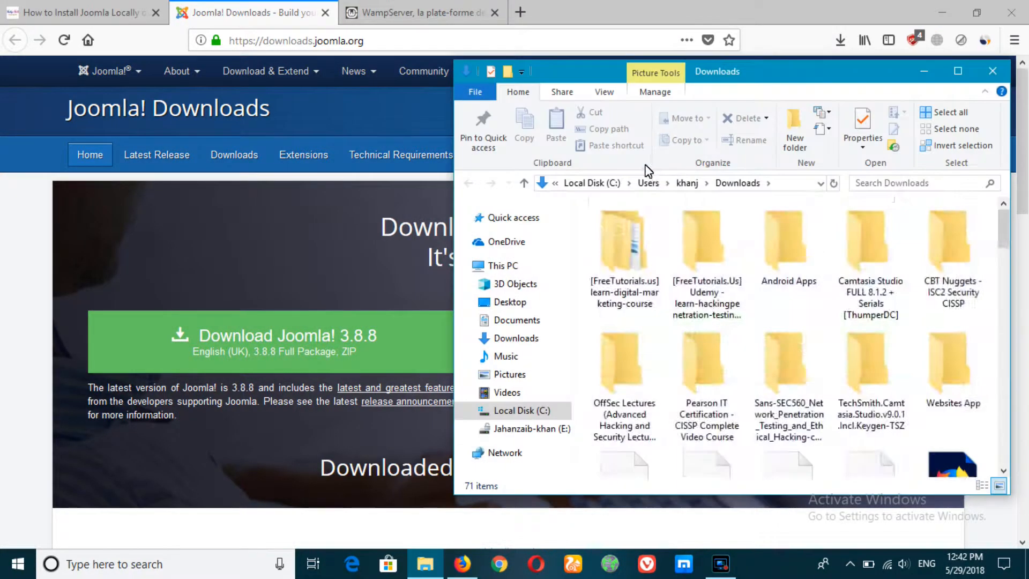
{"action": "left_click", "coordinate": [507, 302]}
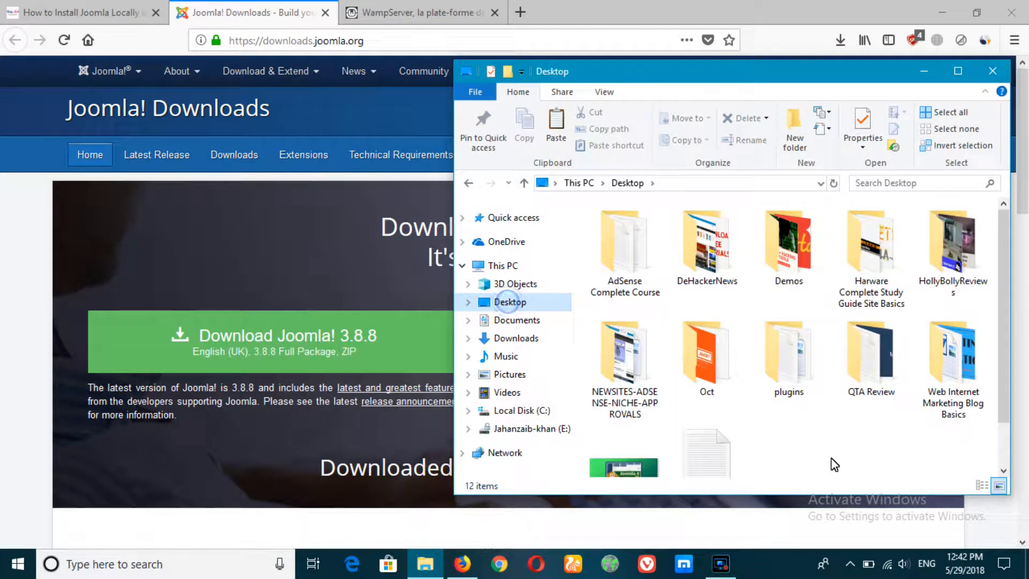
{"action": "left_click_drag", "start_coordinate": [823, 468], "coordinate": [831, 457]}
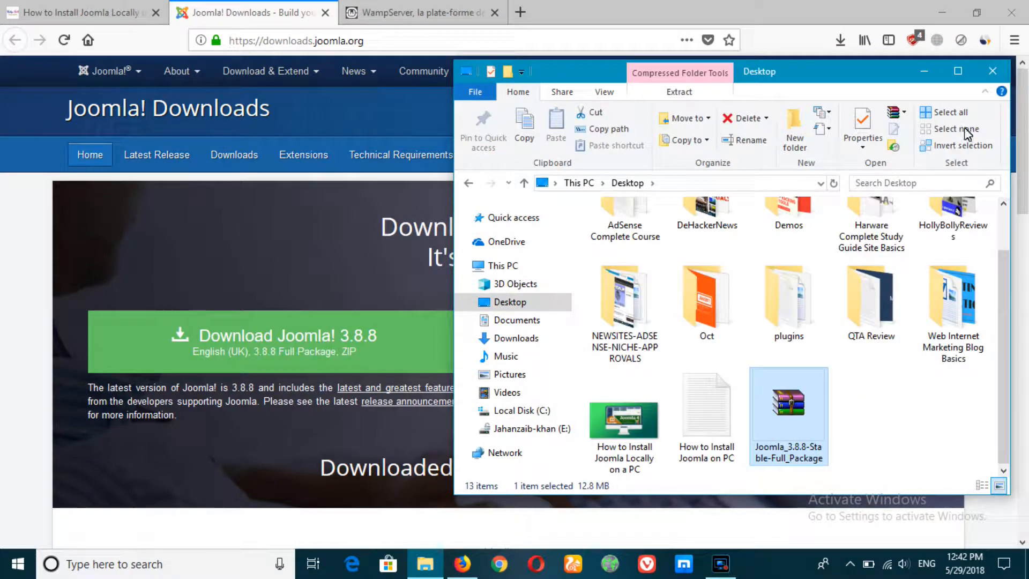
{"action": "left_click", "coordinate": [992, 71]}
{"action": "left_click", "coordinate": [850, 564]}
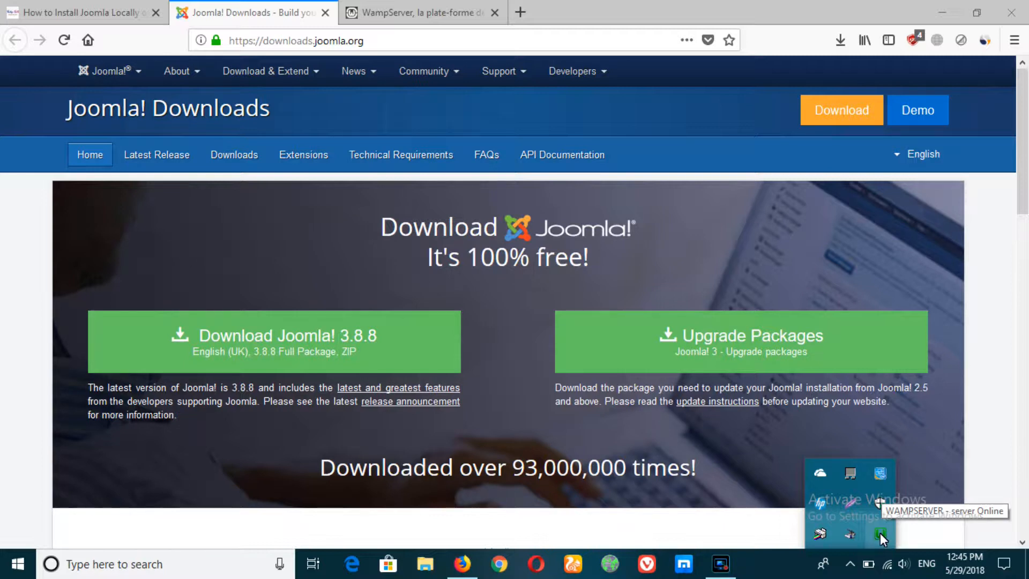
Create a new folder named joomla in the WAMP www directory.
{"action": "left_click", "coordinate": [881, 533]}
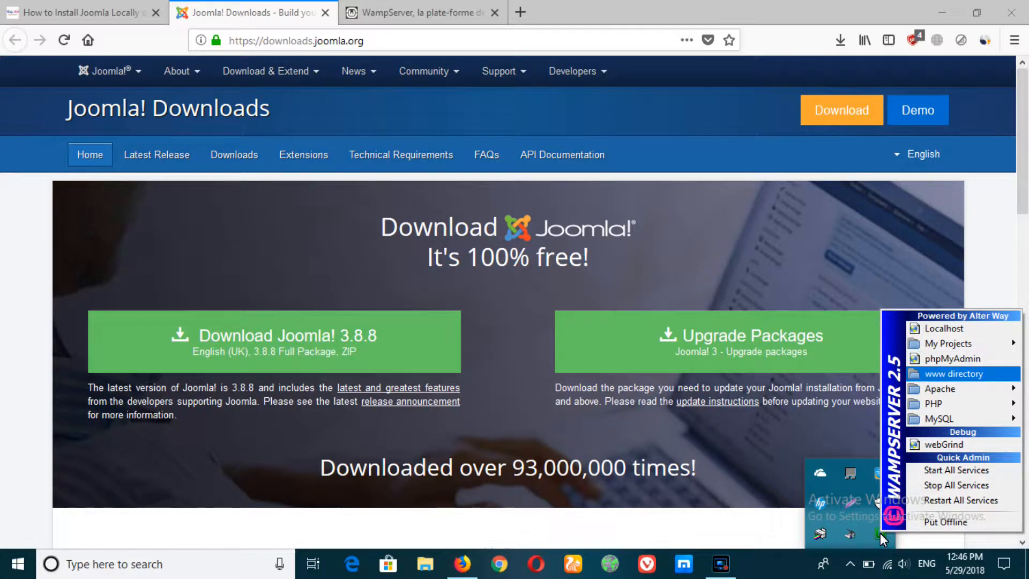
{"action": "left_click", "coordinate": [953, 374]}
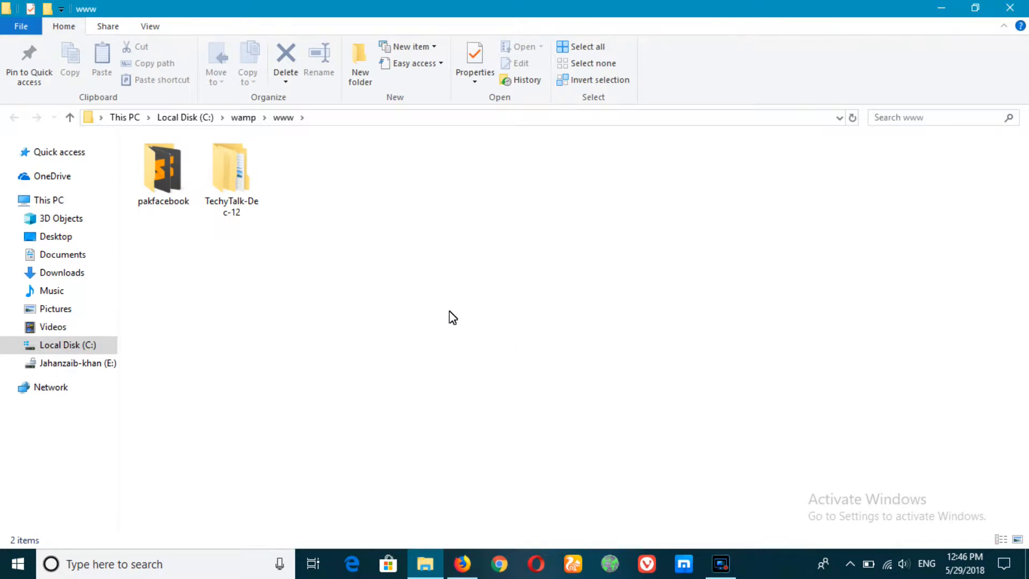
{"action": "left_click", "coordinate": [361, 83]}
{"action": "type", "text": "joomla"}
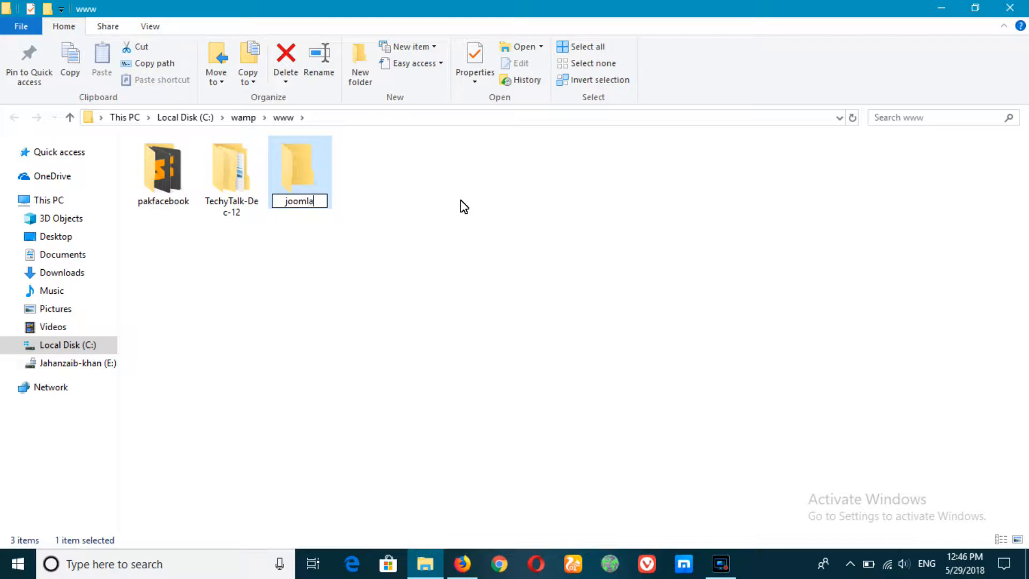
{"action": "key", "text": "Return"}
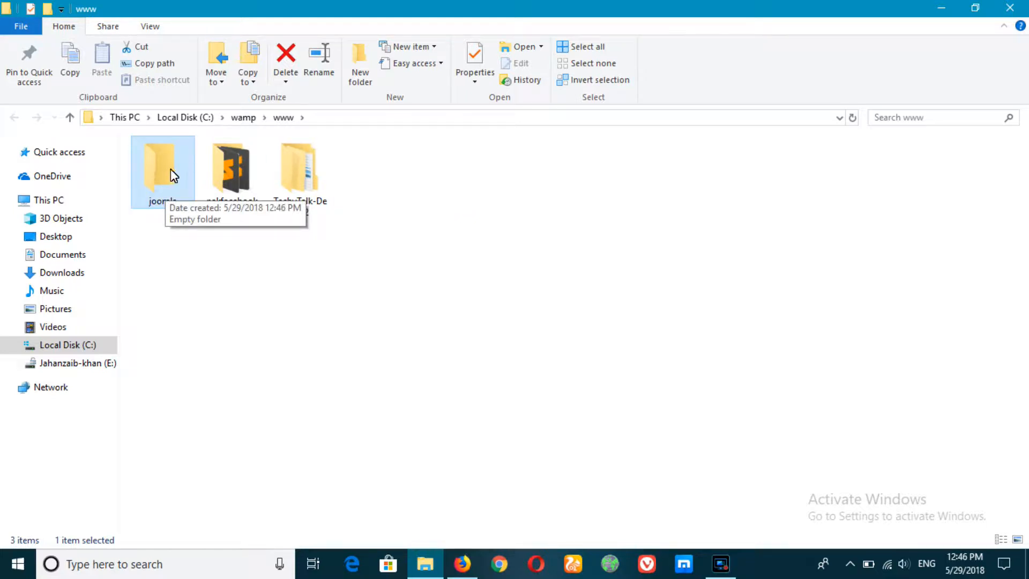
Copy the joomla folder's path C:\wamp\www\joomla from the address bar.
{"action": "double_click", "coordinate": [177, 183]}
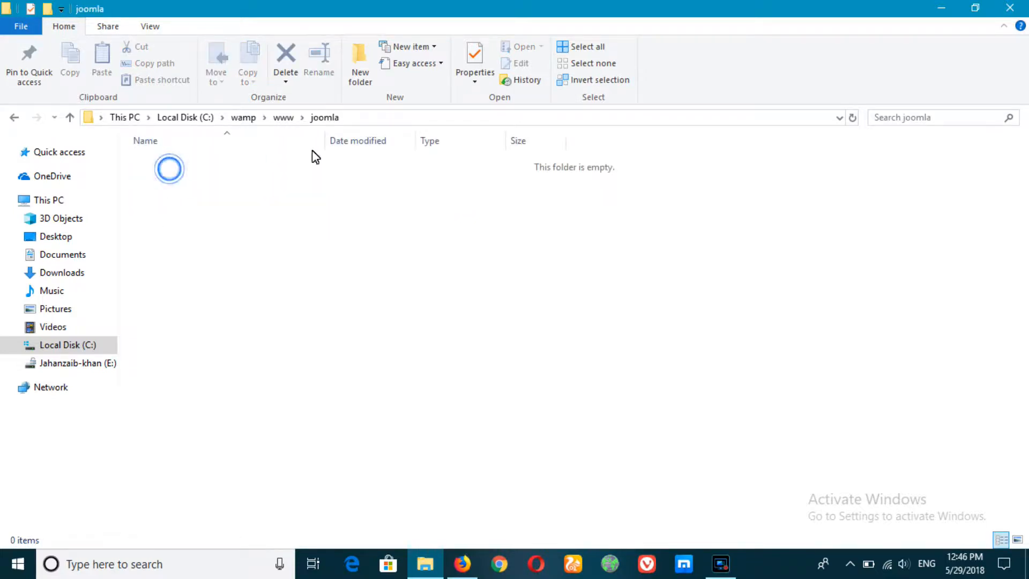
{"action": "left_click", "coordinate": [353, 118]}
{"action": "right_click", "coordinate": [180, 118]}
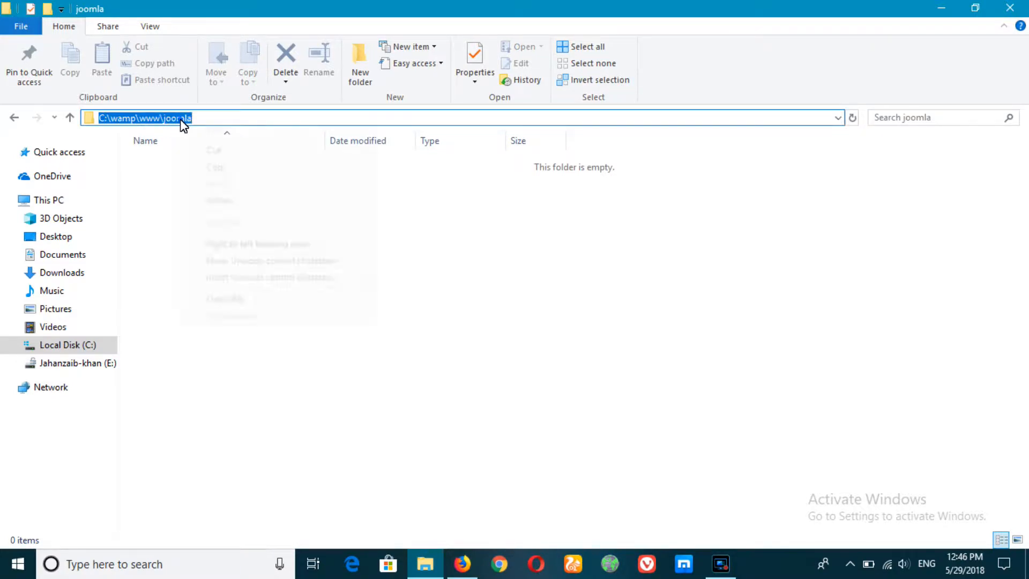
{"action": "left_click", "coordinate": [216, 166]}
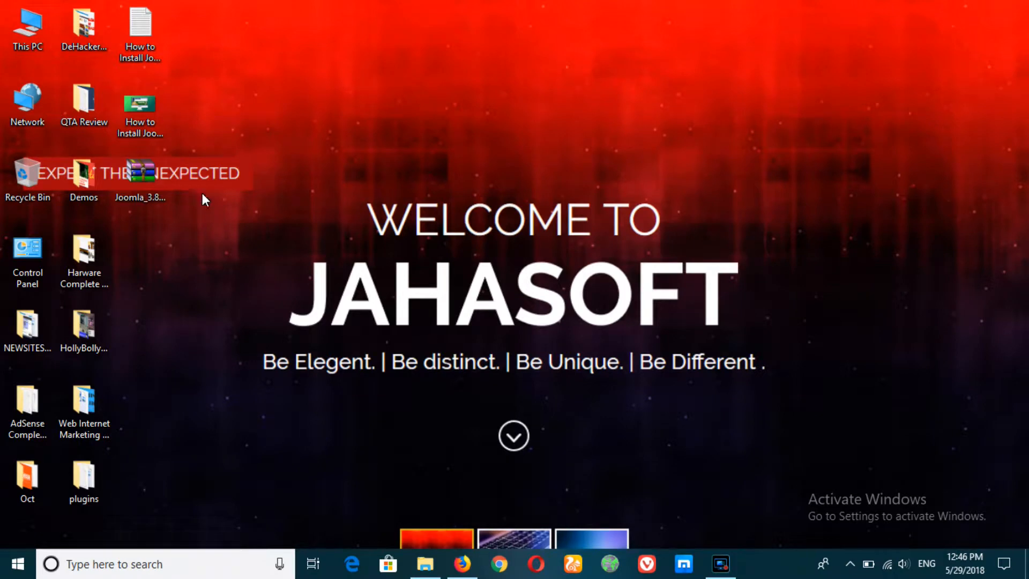
Extract all files of the Joomla zip into C:\wamp\www\joomla using WinRAR.
{"action": "double_click", "coordinate": [154, 172]}
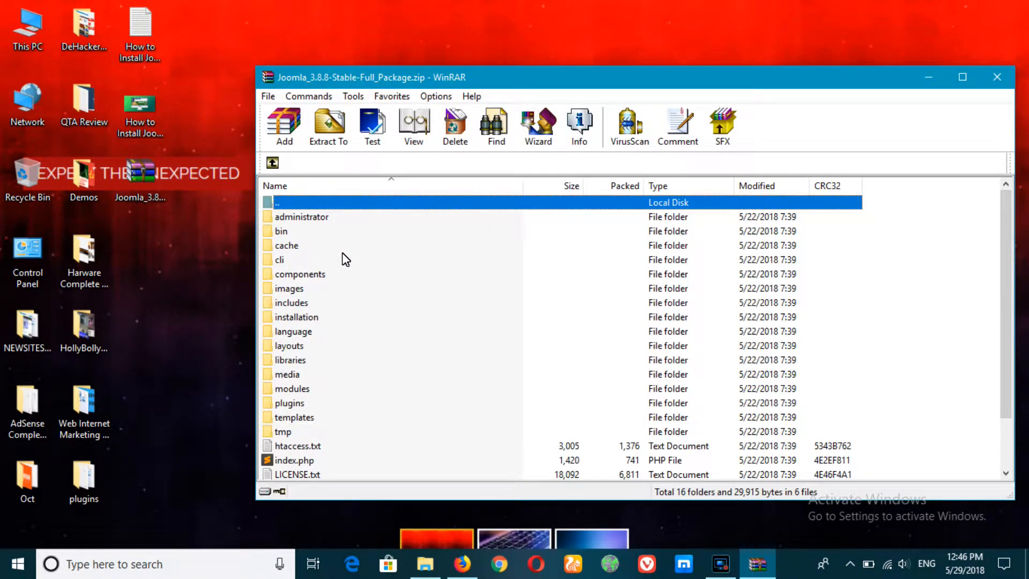
{"action": "key", "text": "ctrl+a"}
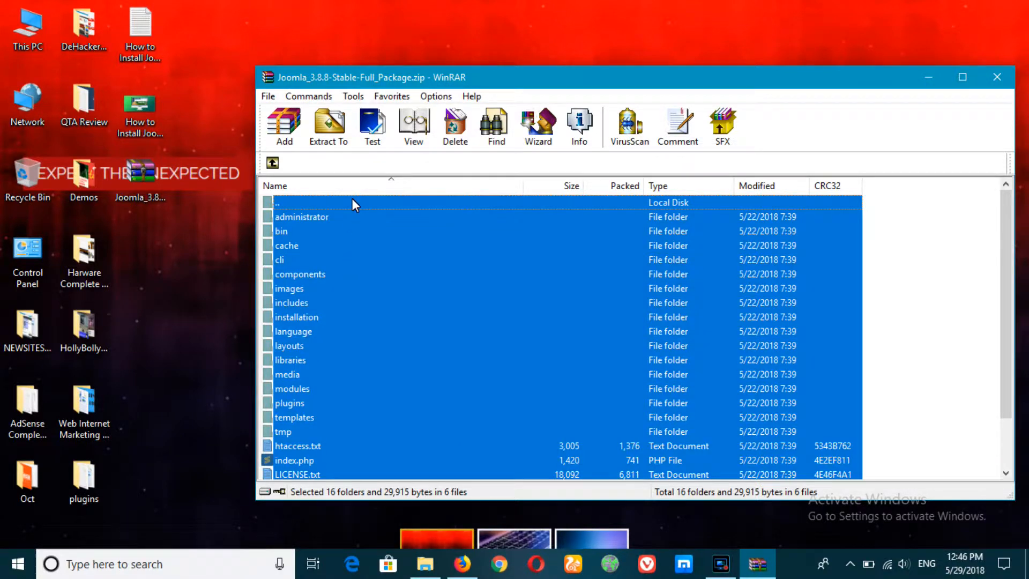
{"action": "left_click", "coordinate": [331, 132]}
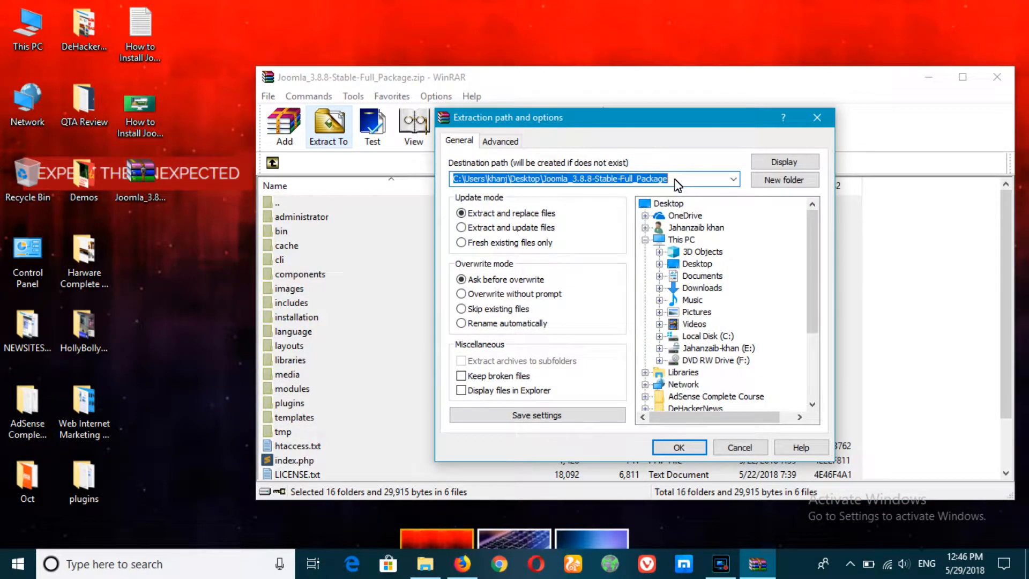
{"action": "right_click", "coordinate": [629, 182]}
{"action": "left_click", "coordinate": [663, 242]}
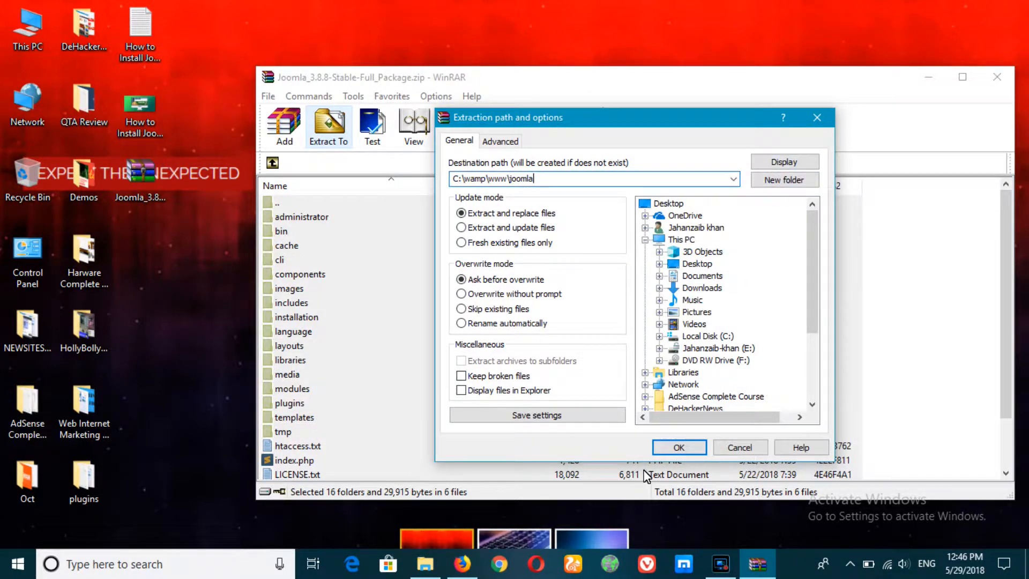
{"action": "left_click", "coordinate": [676, 448]}
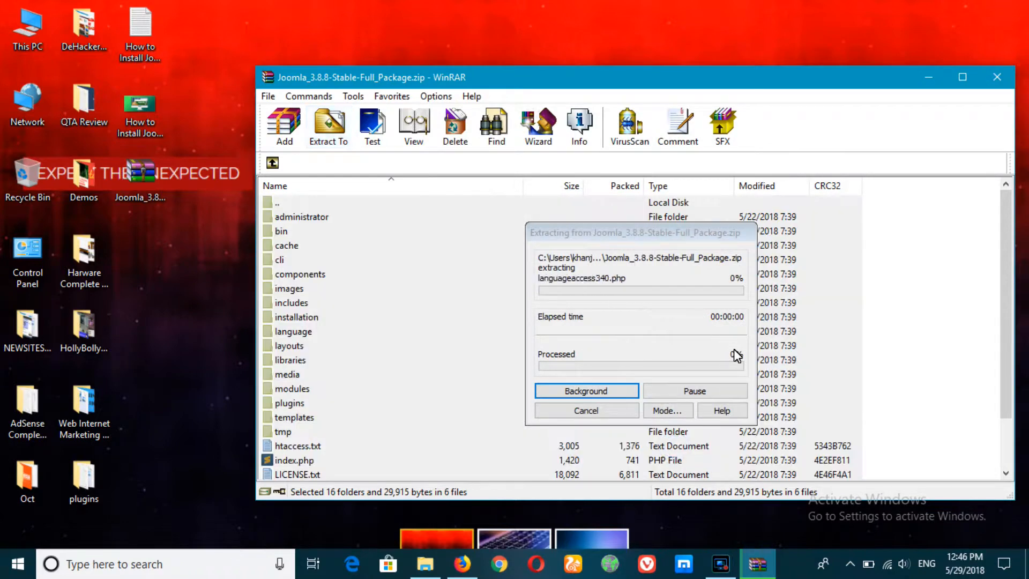
Watch the extraction finish in the joomla folder and close the WinRAR archive window.
{"action": "left_click", "coordinate": [431, 566]}
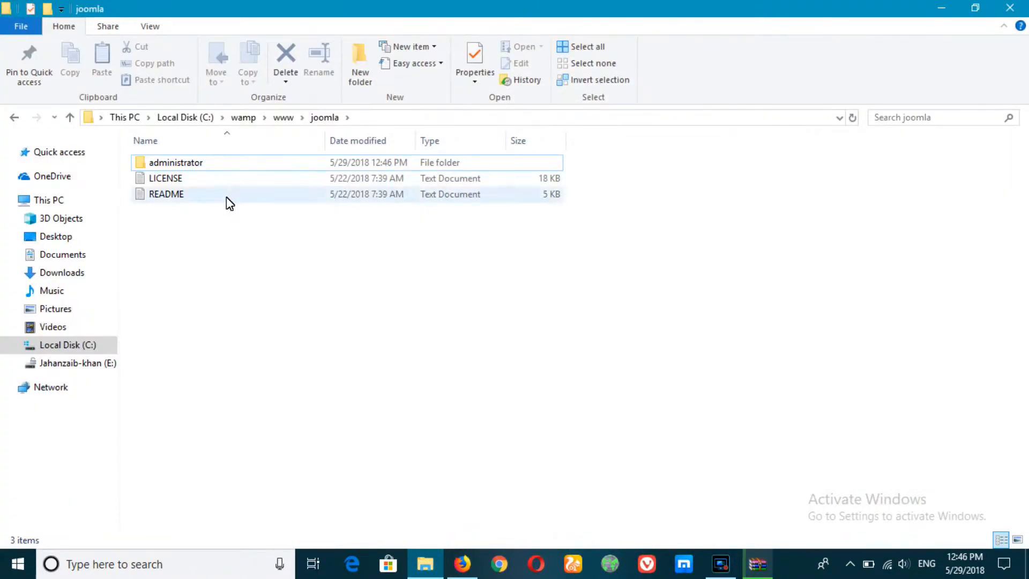
{"action": "left_click", "coordinate": [756, 563]}
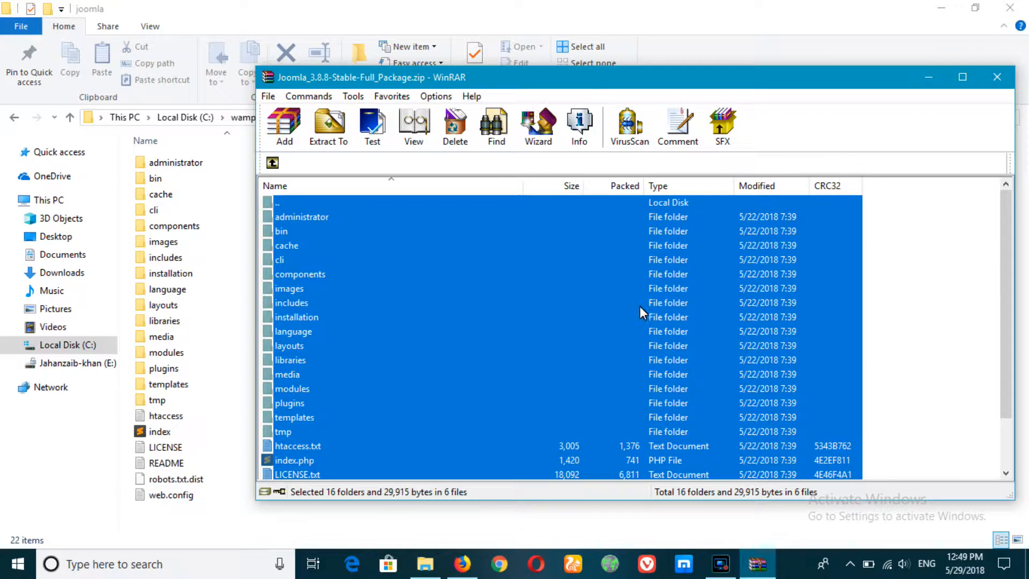
{"action": "left_click_drag", "start_coordinate": [358, 75], "coordinate": [412, 109]}
{"action": "left_click_drag", "start_coordinate": [510, 111], "coordinate": [454, 118]}
{"action": "left_click", "coordinate": [996, 118]}
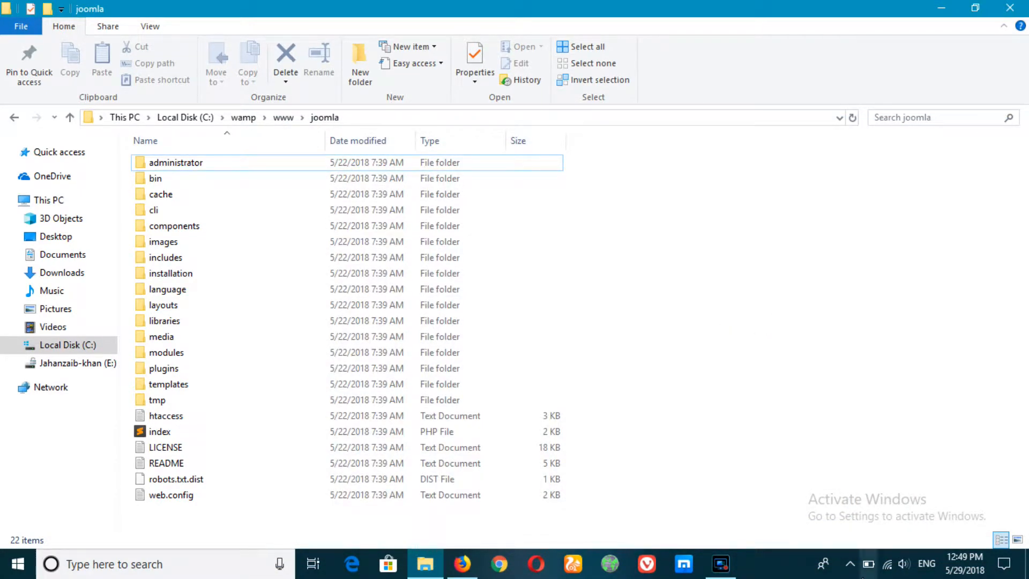
{"action": "left_click", "coordinate": [850, 564]}
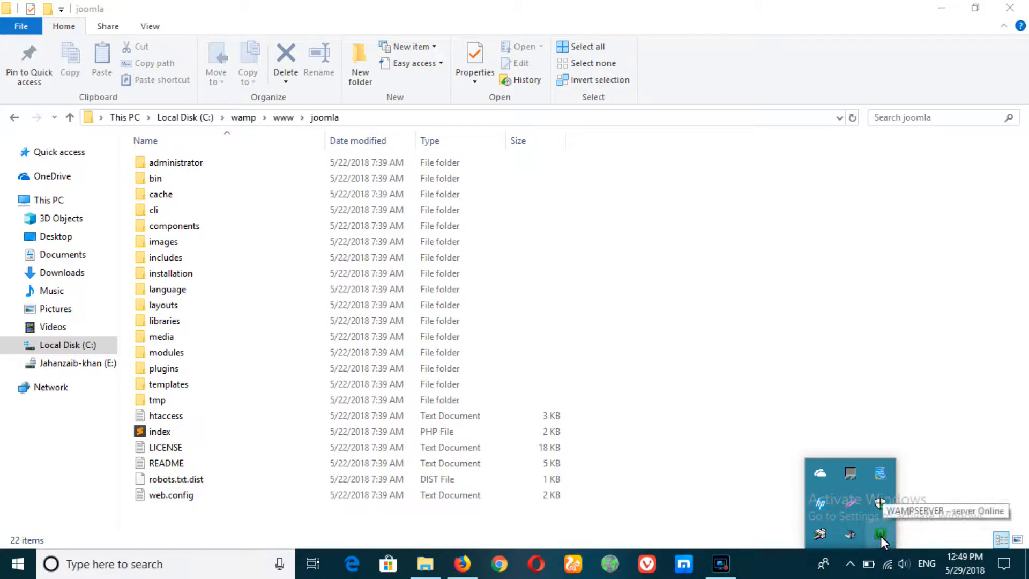
Create an empty database named joomla in phpMyAdmin and open its structure page.
{"action": "left_click", "coordinate": [880, 536]}
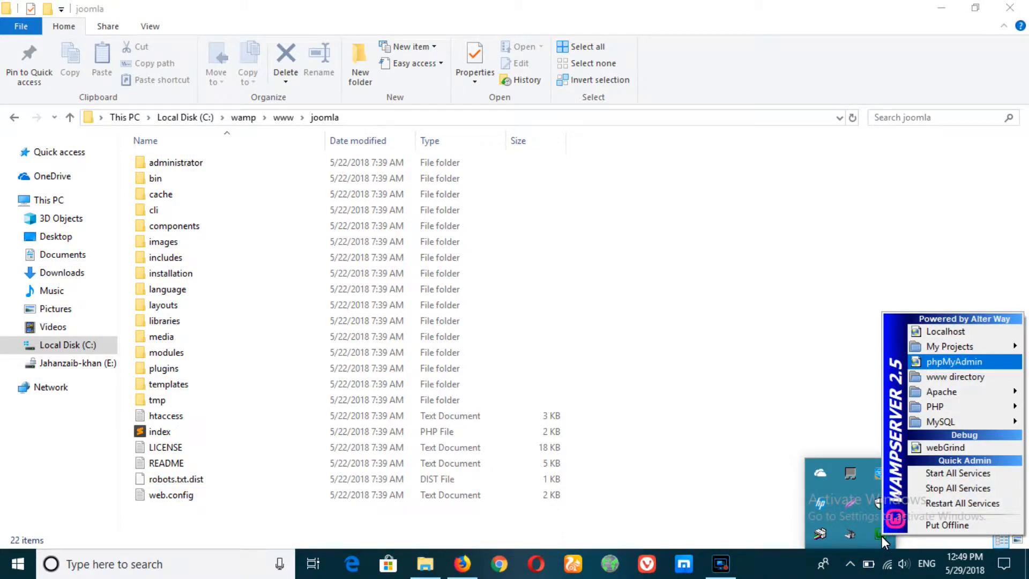
{"action": "left_click", "coordinate": [951, 362]}
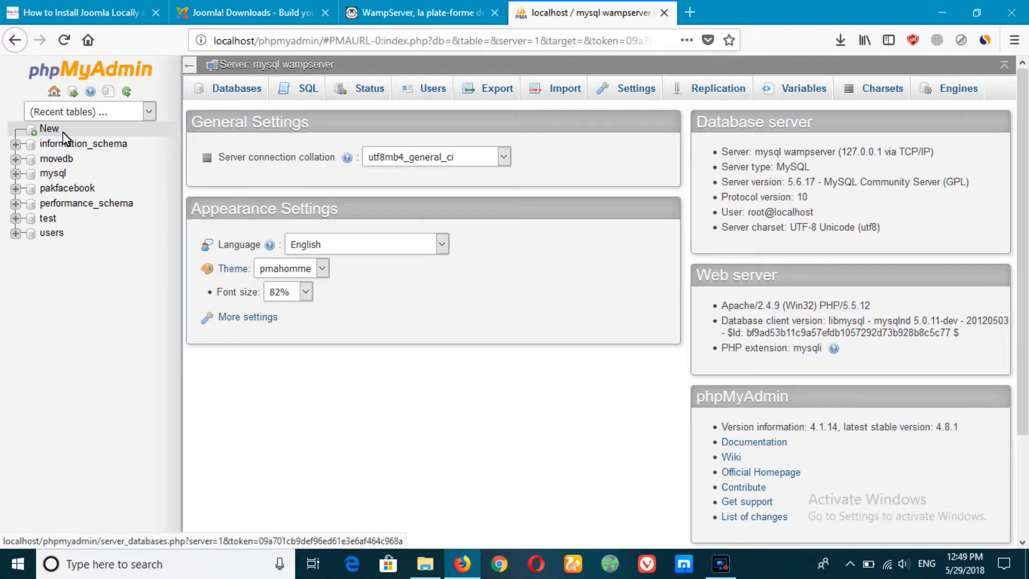
{"action": "left_click", "coordinate": [48, 130]}
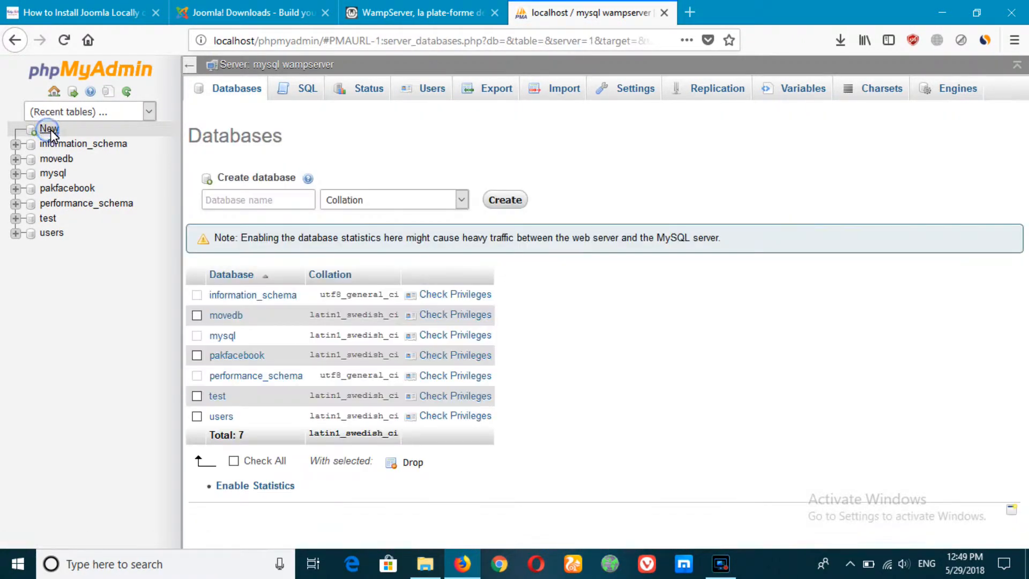
{"action": "left_click", "coordinate": [229, 204]}
{"action": "type", "text": "joomla"}
{"action": "left_click", "coordinate": [507, 202]}
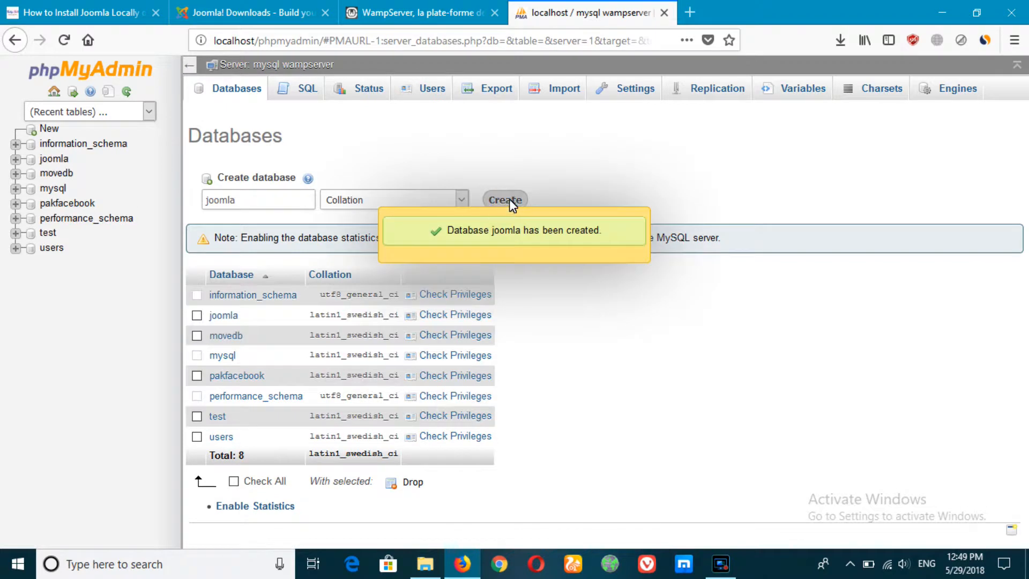
{"action": "left_click", "coordinate": [53, 163]}
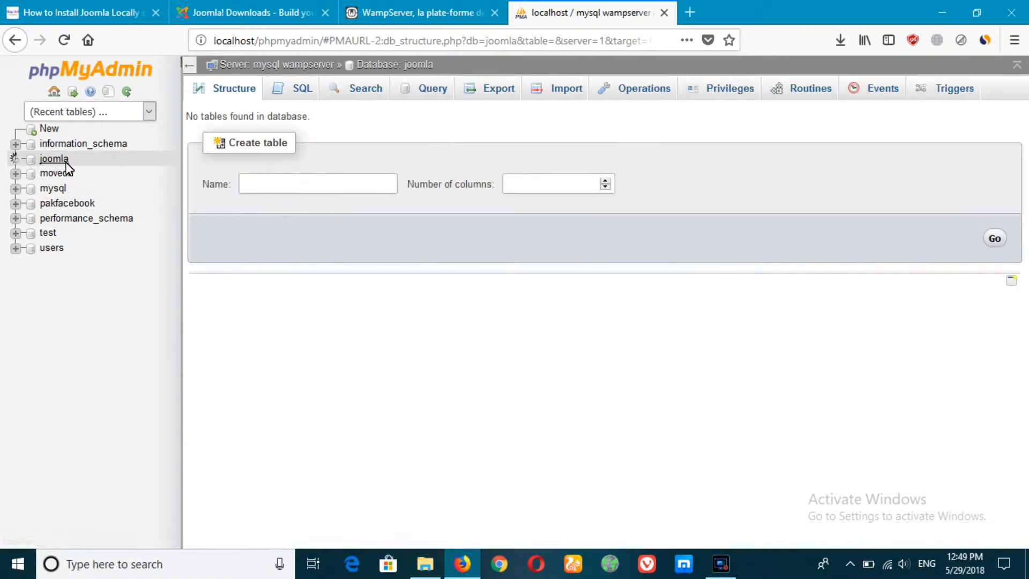
Load localhost/joomla in a new tab to start the Joomla Web Installer.
{"action": "key", "text": "ctrl+t"}
{"action": "type", "text": "localhost/"}
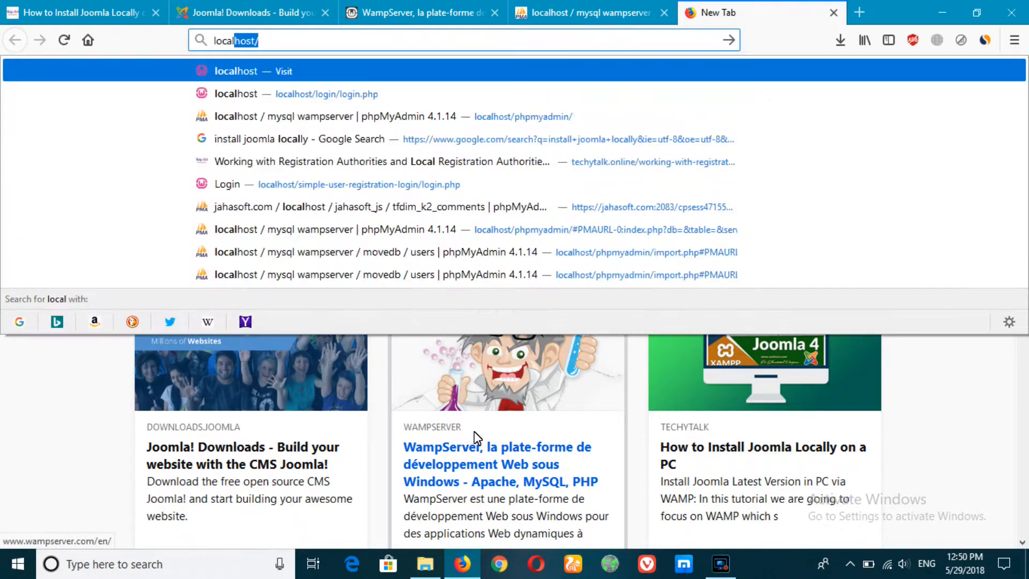
{"action": "key", "text": "Return"}
{"action": "type", "text": "joomla"}
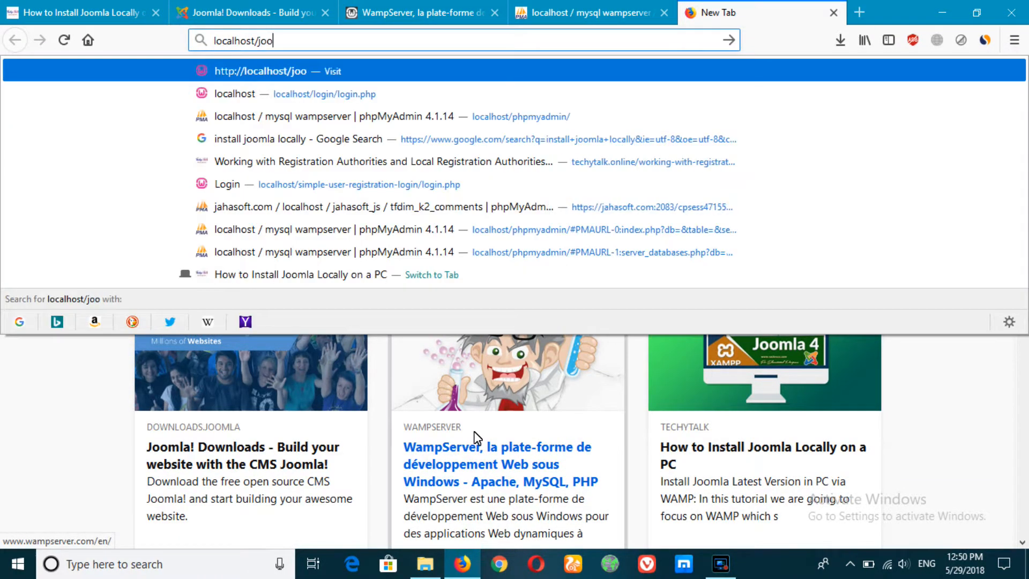
{"action": "left_click", "coordinate": [429, 566]}
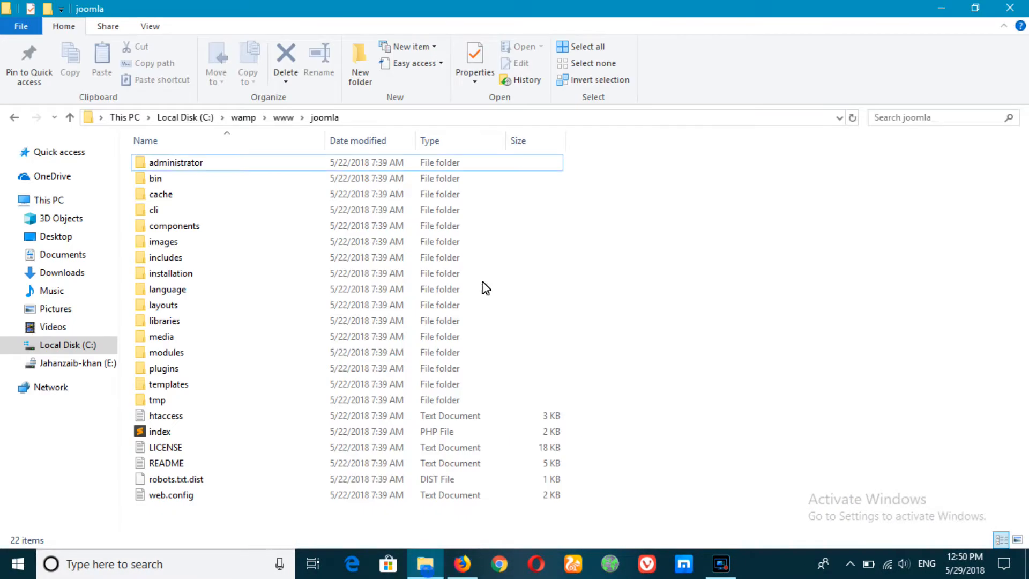
{"action": "left_click", "coordinate": [20, 116]}
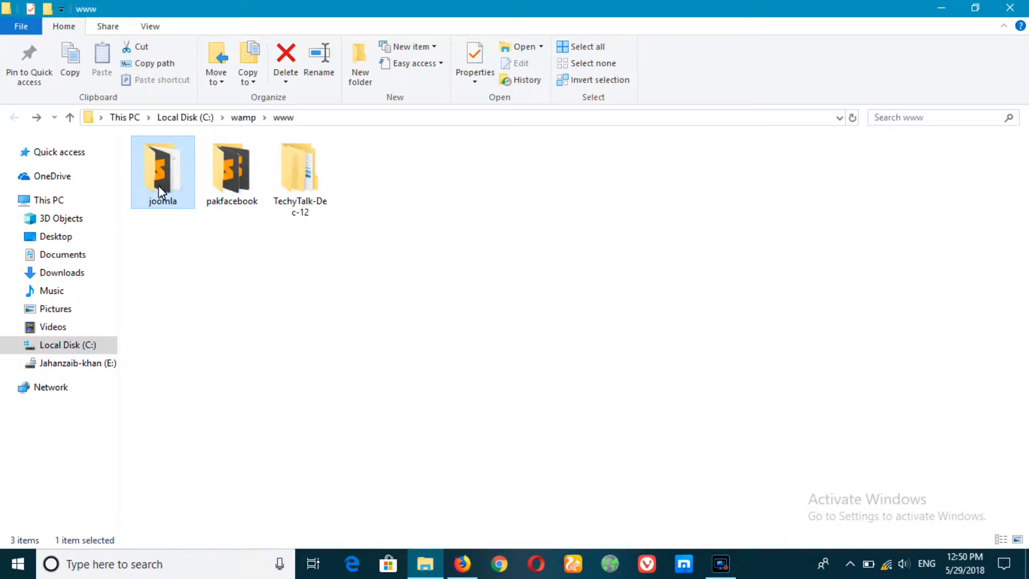
{"action": "left_click", "coordinate": [462, 564]}
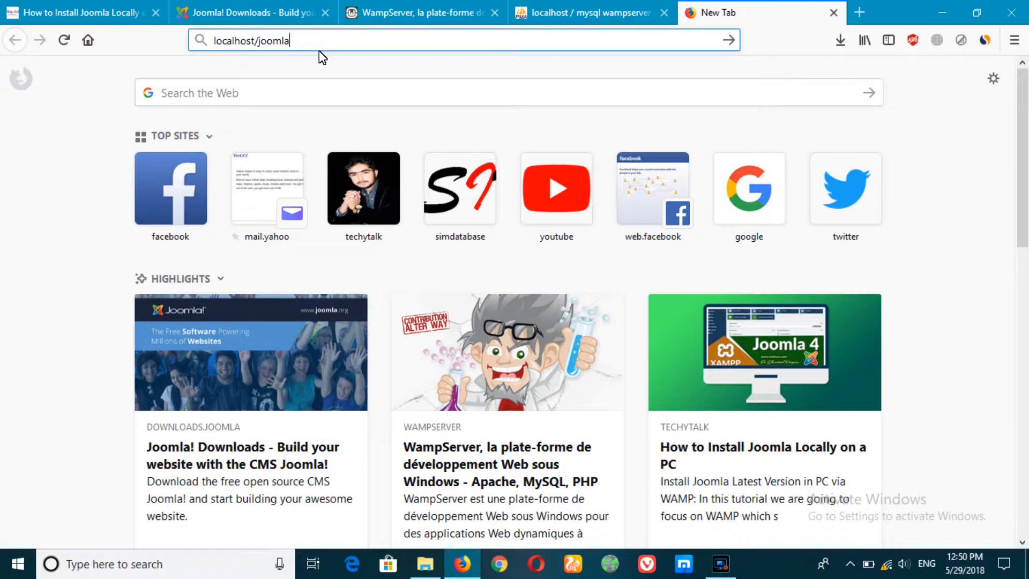
{"action": "key", "text": "Return"}
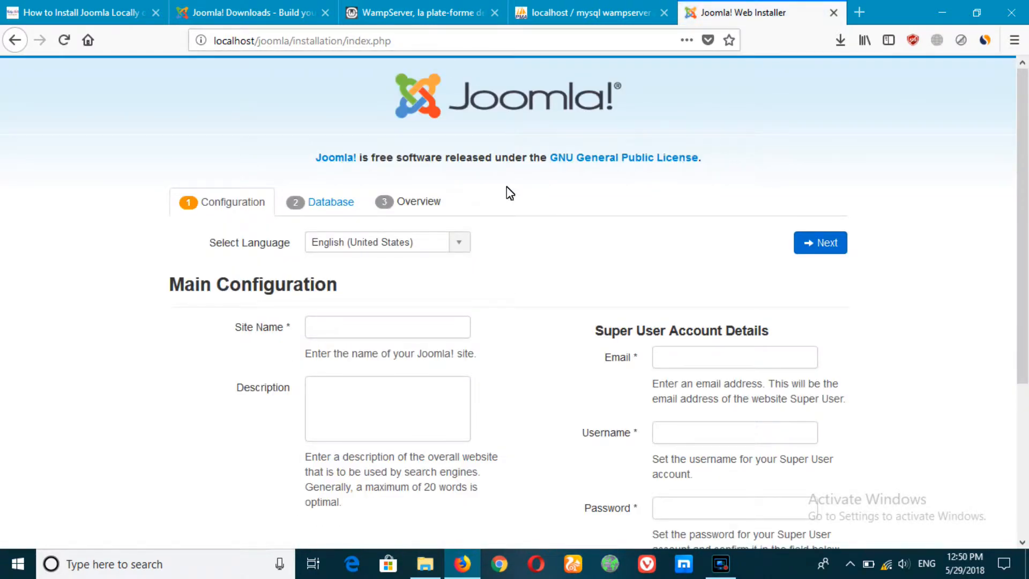
Enter site name Techy Talk and description 'online cyber security platform'.
{"action": "scroll", "coordinate": [507, 193], "scroll_direction": "down", "scroll_amount": 3}
{"action": "left_click", "coordinate": [336, 250]}
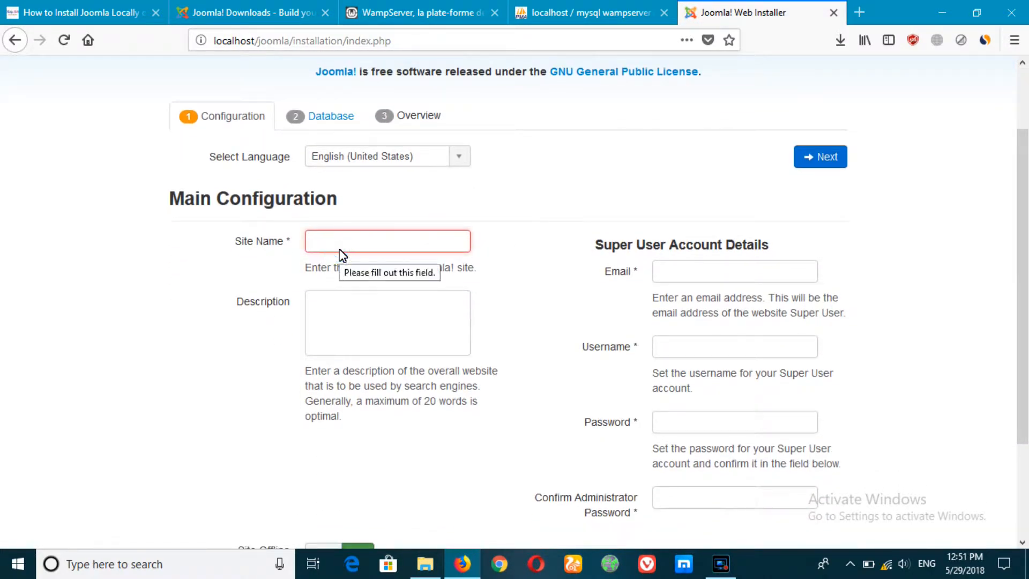
{"action": "type", "text": "Techy Talk"}
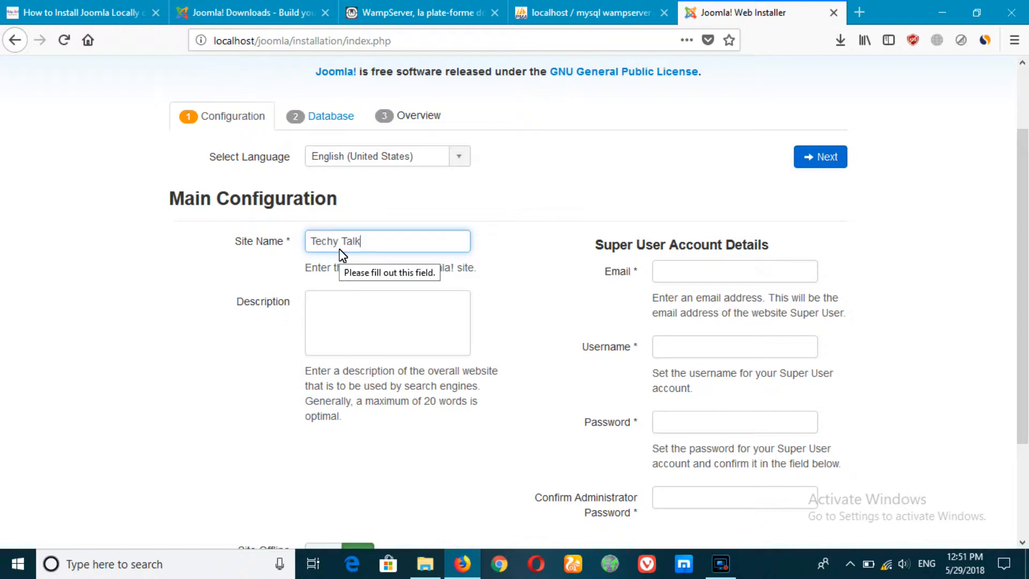
{"action": "key", "text": "Tab"}
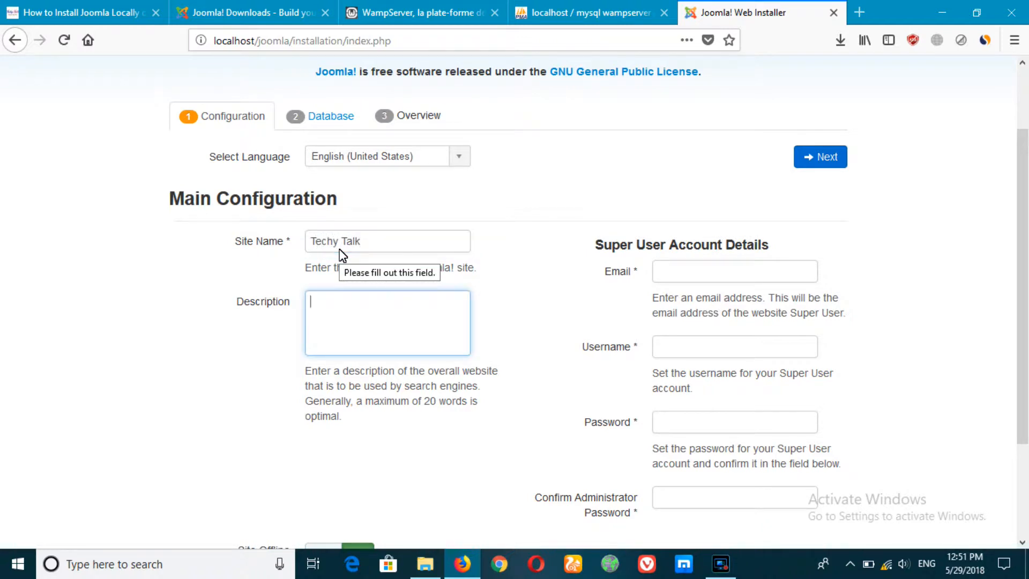
{"action": "type", "text": "online cyber security platform"}
Fill in the Super User e-mail, username and password with confirmation, then continue.
{"action": "left_click", "coordinate": [724, 272]}
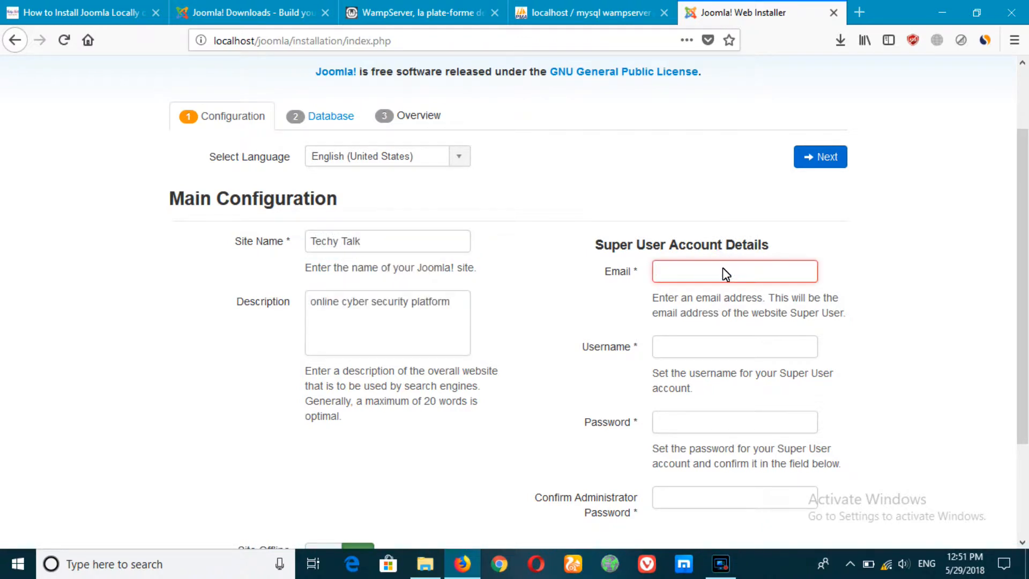
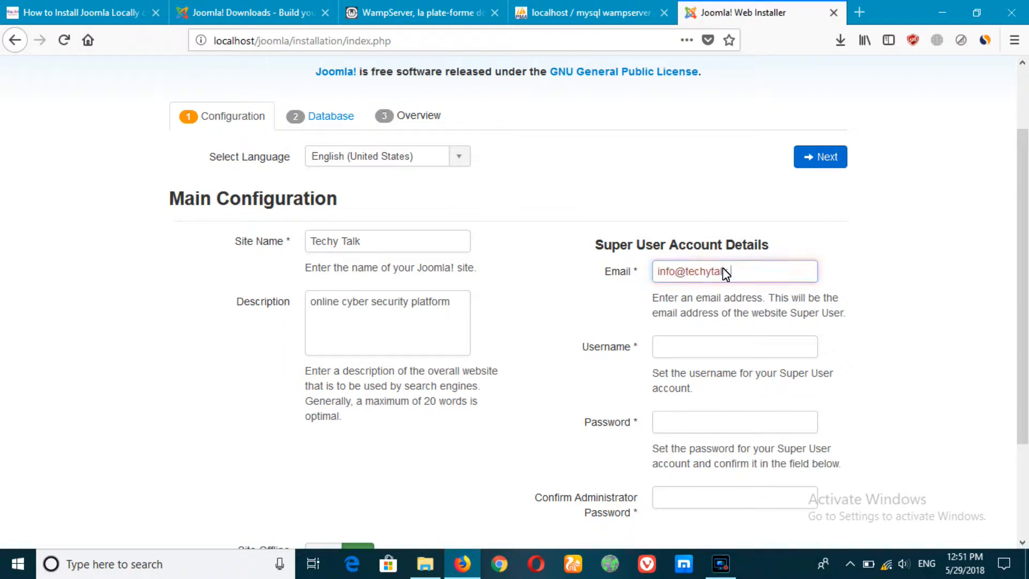
{"action": "key", "text": "Tab"}
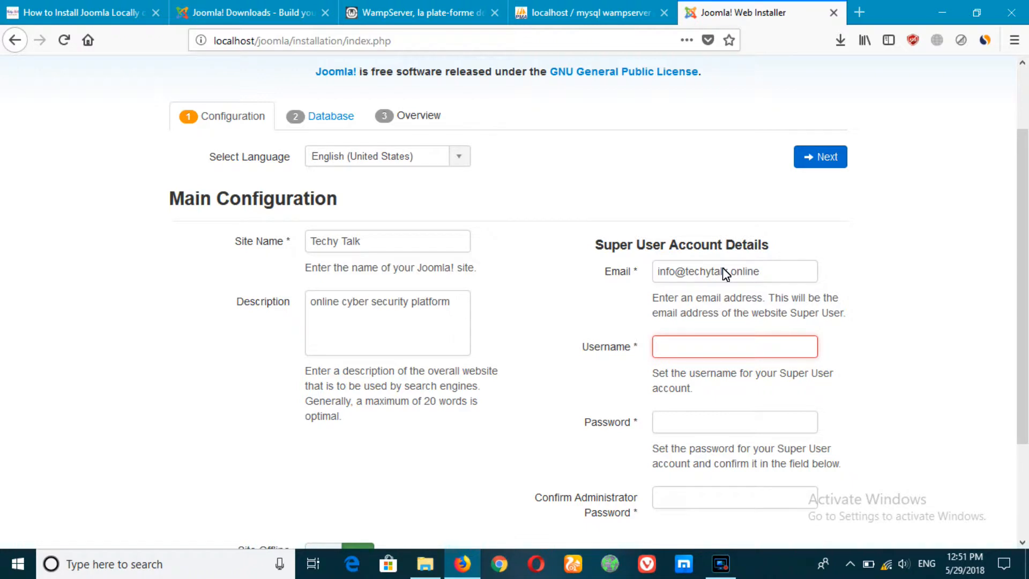
{"action": "type", "text": "admin"}
{"action": "key", "text": "Tab"}
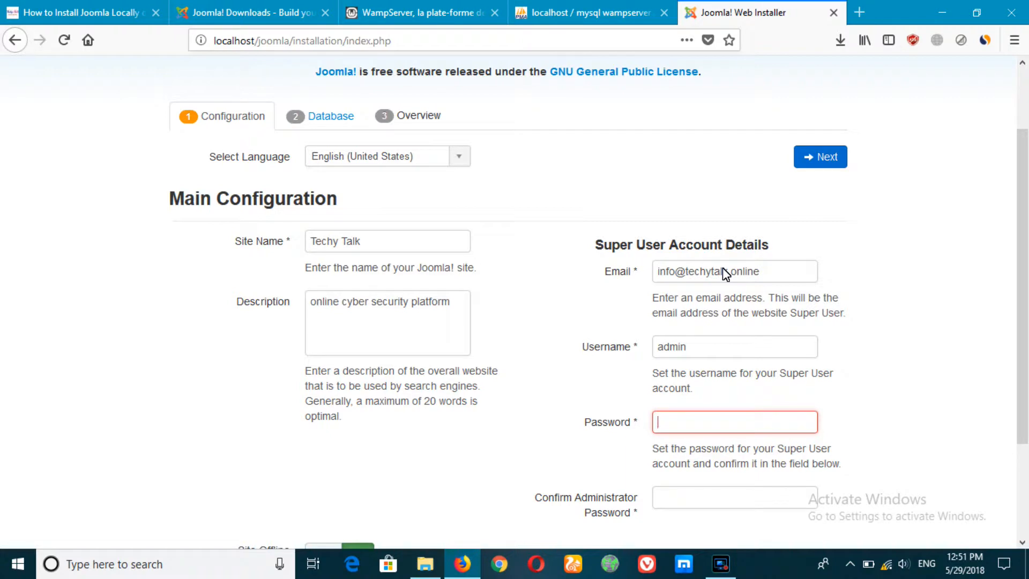
{"action": "type", "text": "••min"}
{"action": "key", "text": "Tab"}
{"action": "type", "text": "admin"}
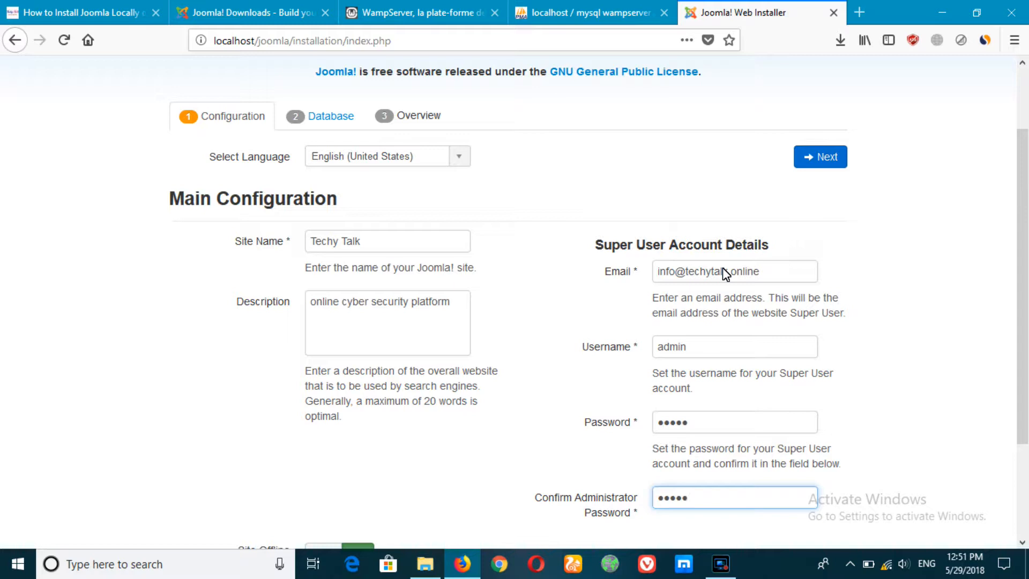
{"action": "left_click", "coordinate": [836, 160]}
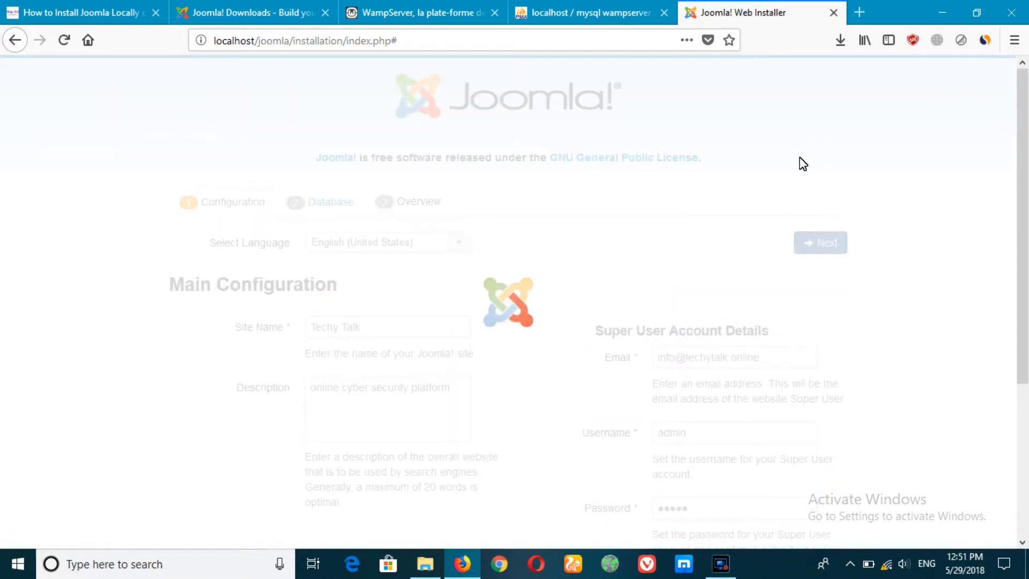
Scroll through the Database Configuration form to review its preset fields.
{"action": "scroll", "coordinate": [800, 166], "scroll_direction": "down", "scroll_amount": 3}
{"action": "scroll", "coordinate": [613, 349], "scroll_direction": "up", "scroll_amount": 1}
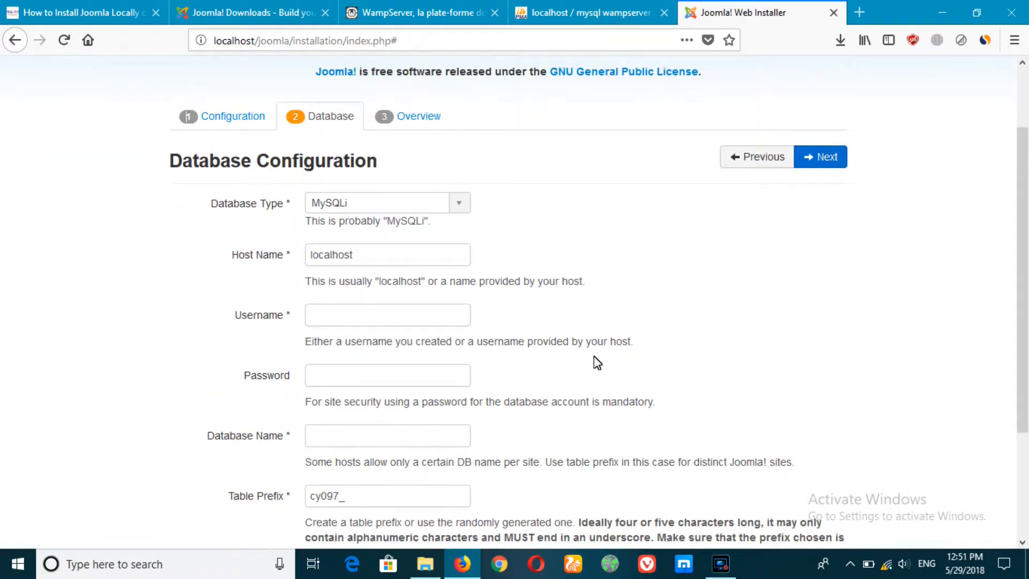
{"action": "scroll", "coordinate": [551, 364], "scroll_direction": "down", "scroll_amount": 1}
{"action": "scroll", "coordinate": [546, 338], "scroll_direction": "up", "scroll_amount": 2}
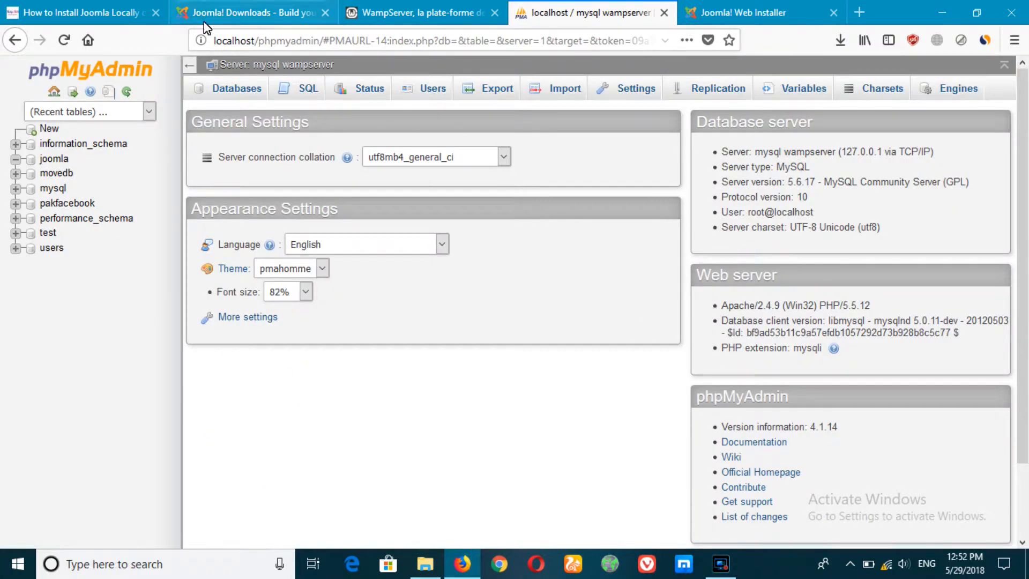
Confirm root has no password in phpMyAdmin, then enter root as the database username.
{"action": "left_click", "coordinate": [432, 90]}
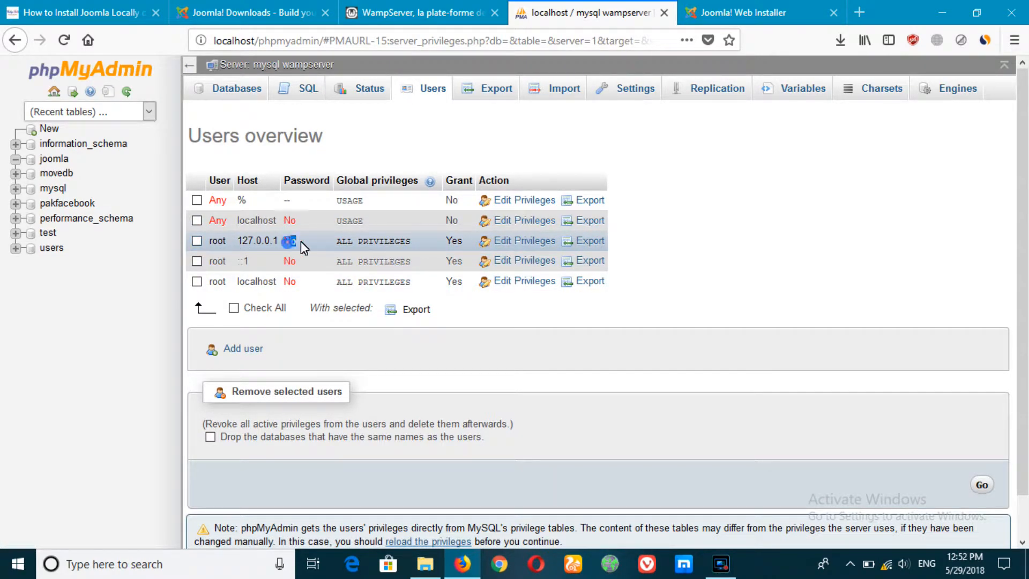
{"action": "left_click_drag", "start_coordinate": [332, 240], "coordinate": [401, 244]}
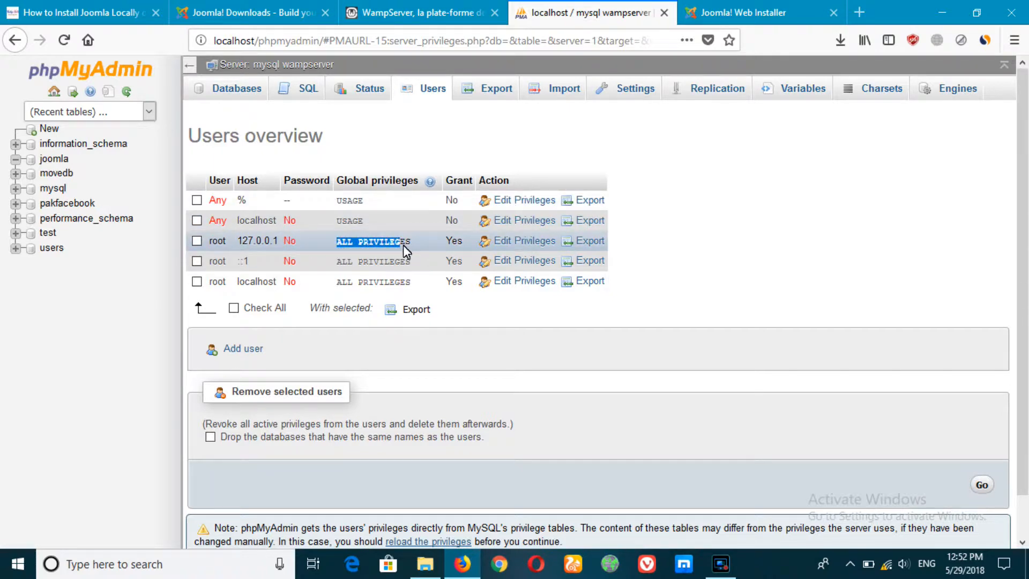
{"action": "left_click", "coordinate": [709, 15]}
{"action": "left_click", "coordinate": [359, 325]}
{"action": "type", "text": "root"}
{"action": "key", "text": "Tab"}
{"action": "key", "text": "Tab"}
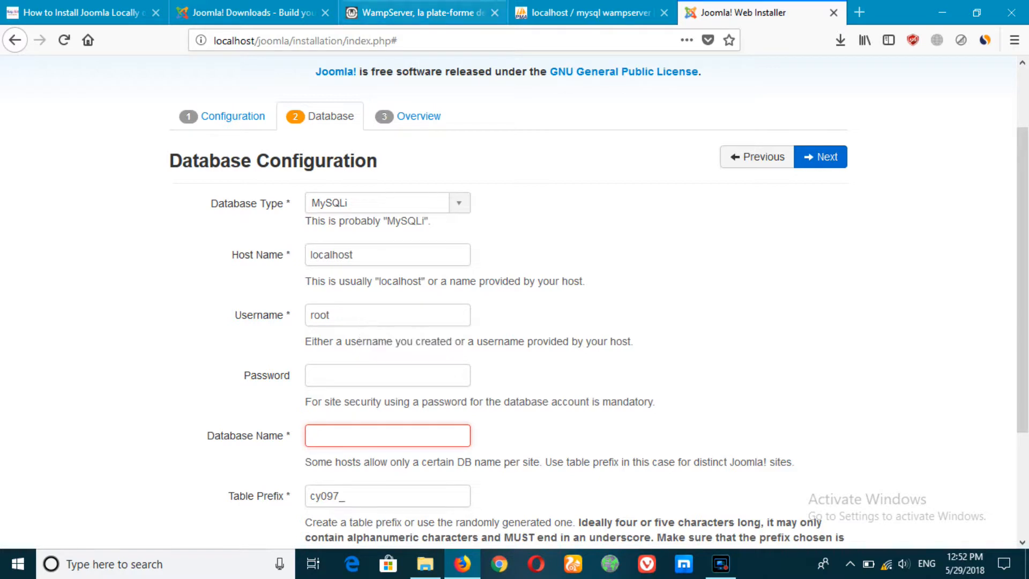
Enter joomla as the database name, verified in phpMyAdmin, and advance to the Overview step.
{"action": "left_click", "coordinate": [585, 13]}
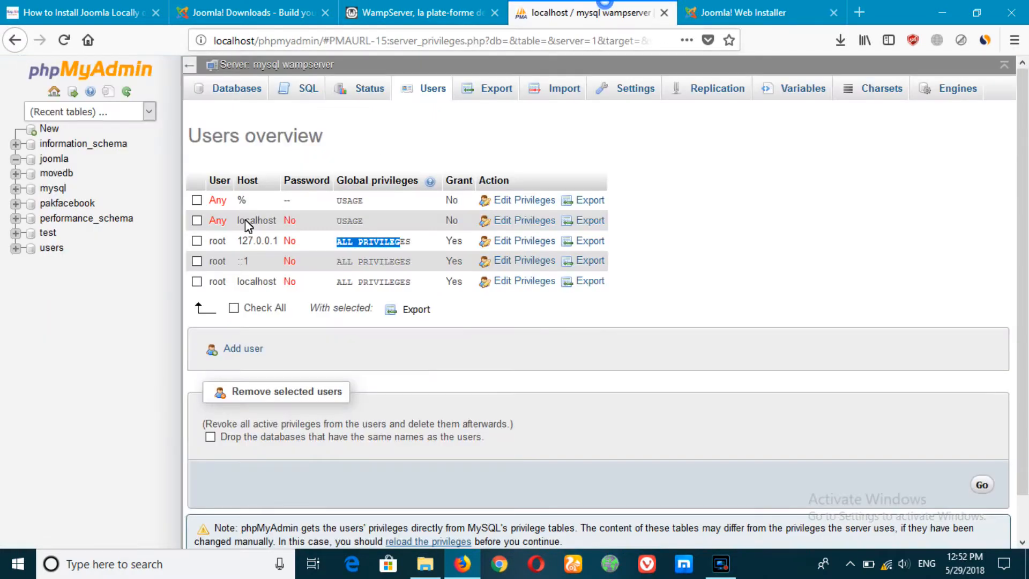
{"action": "left_click", "coordinate": [73, 158]}
{"action": "left_click", "coordinate": [723, 10]}
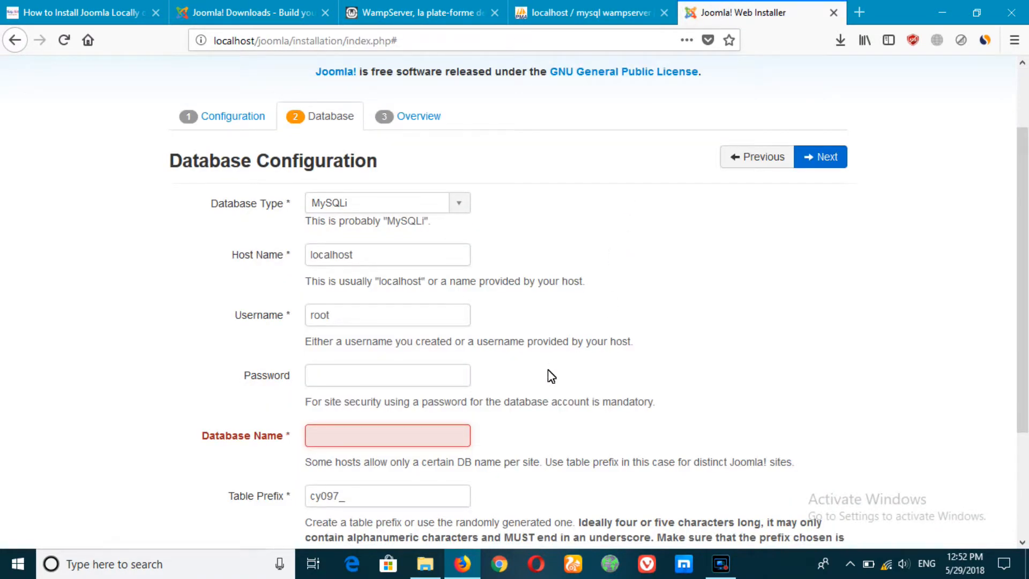
{"action": "type", "text": "joomla"}
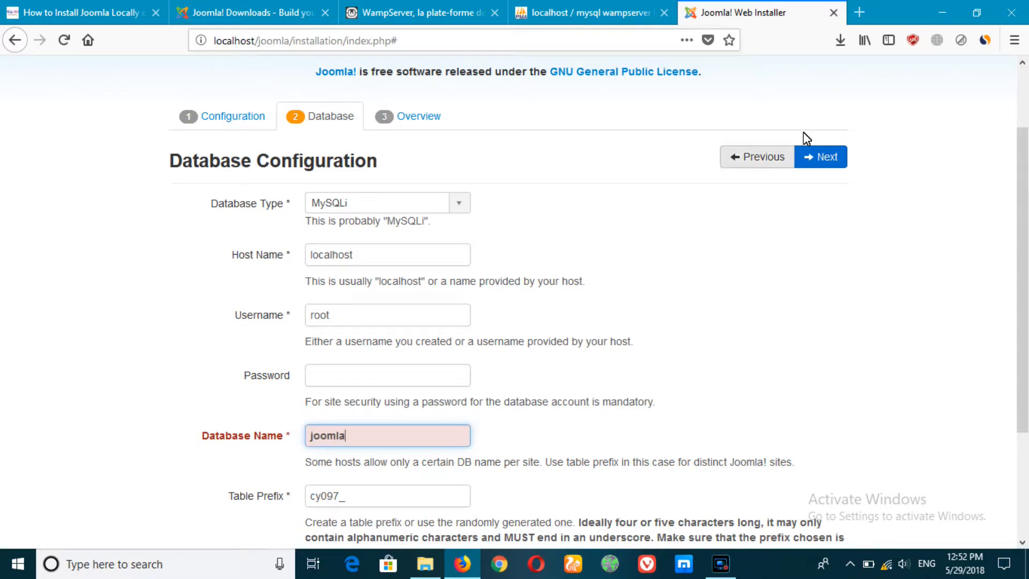
{"action": "left_click", "coordinate": [825, 158]}
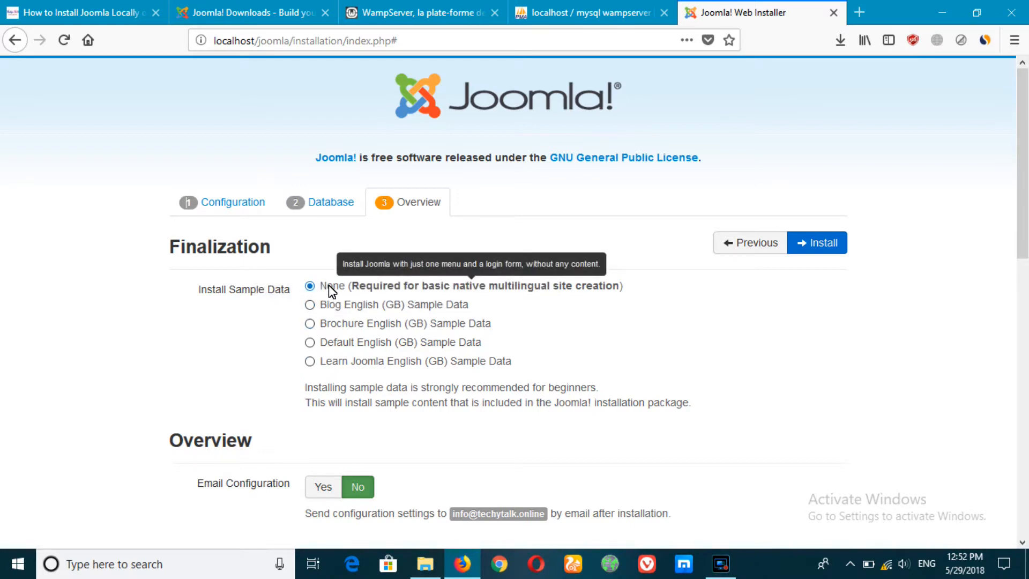
Start the Joomla installation from the Finalization page and scroll down to the congratulations message.
{"action": "left_click", "coordinate": [824, 244]}
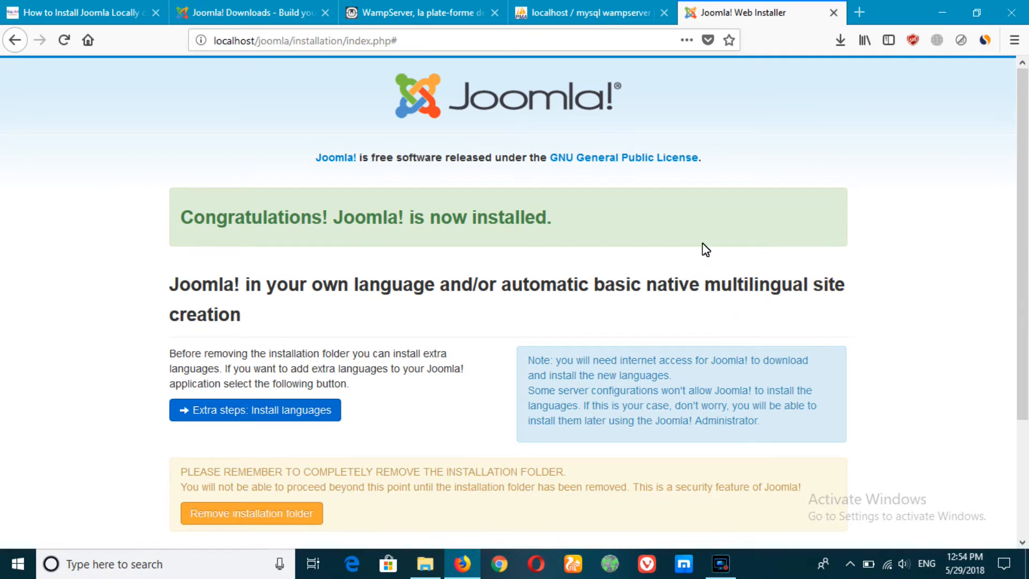
{"action": "scroll", "coordinate": [702, 252], "scroll_direction": "down", "scroll_amount": 2}
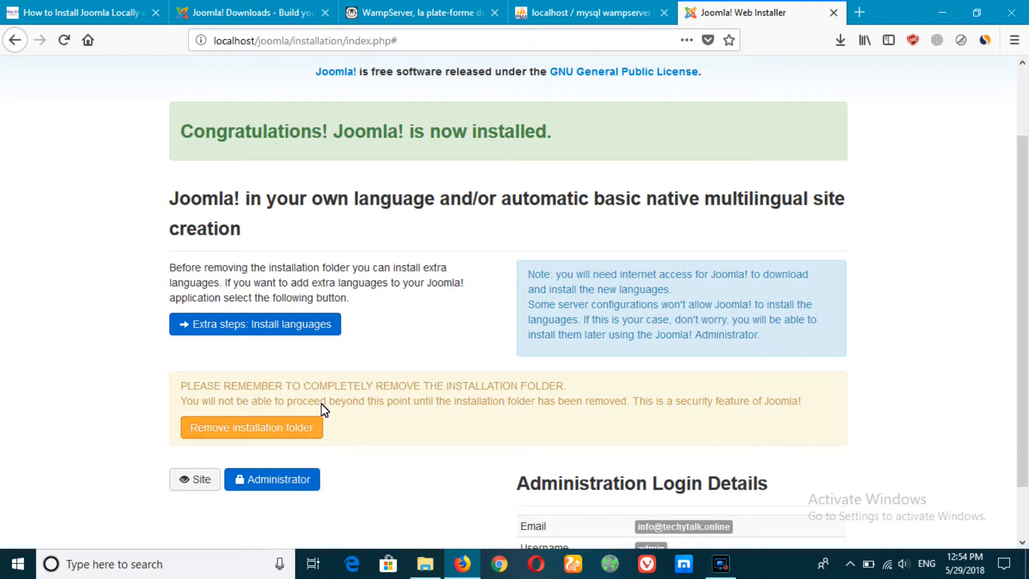
Remove the installation folder and open the Administrator page in a new tab.
{"action": "left_click", "coordinate": [255, 432]}
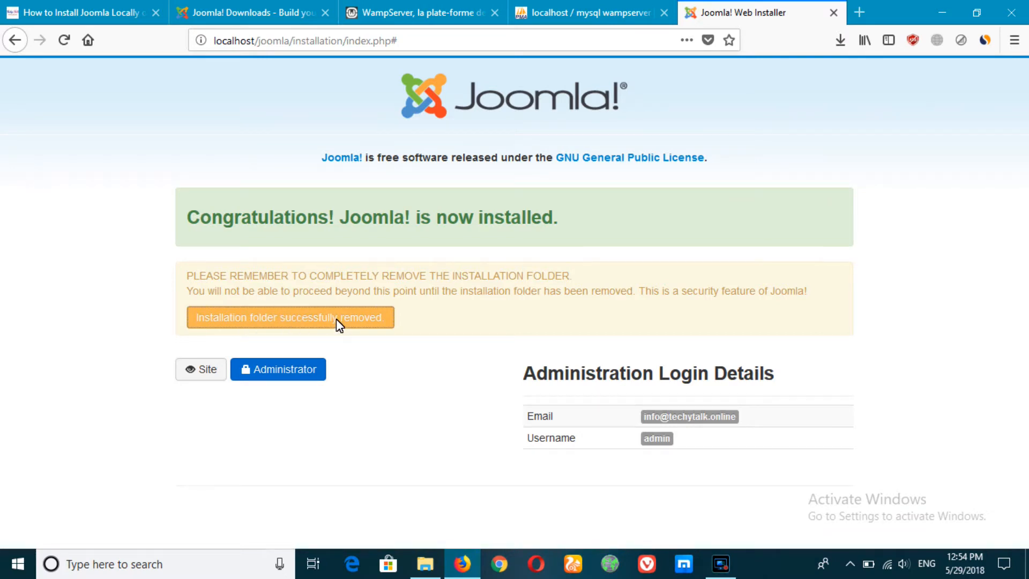
{"action": "right_click", "coordinate": [263, 377]}
{"action": "left_click", "coordinate": [292, 384]}
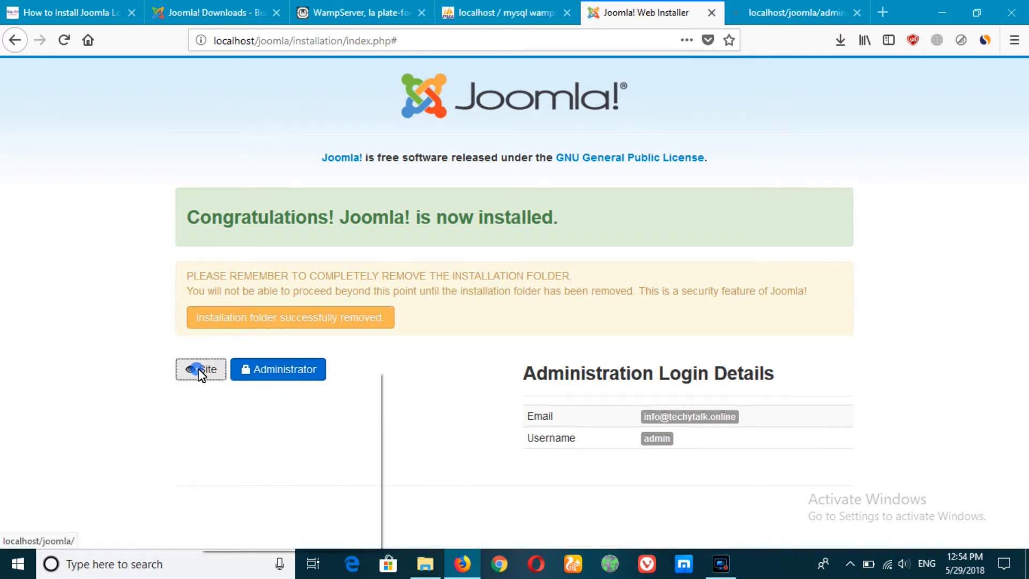
Open the Techy Talk site in a new tab, view it, then return to the administrator login.
{"action": "right_click", "coordinate": [201, 370]}
{"action": "left_click", "coordinate": [233, 381]}
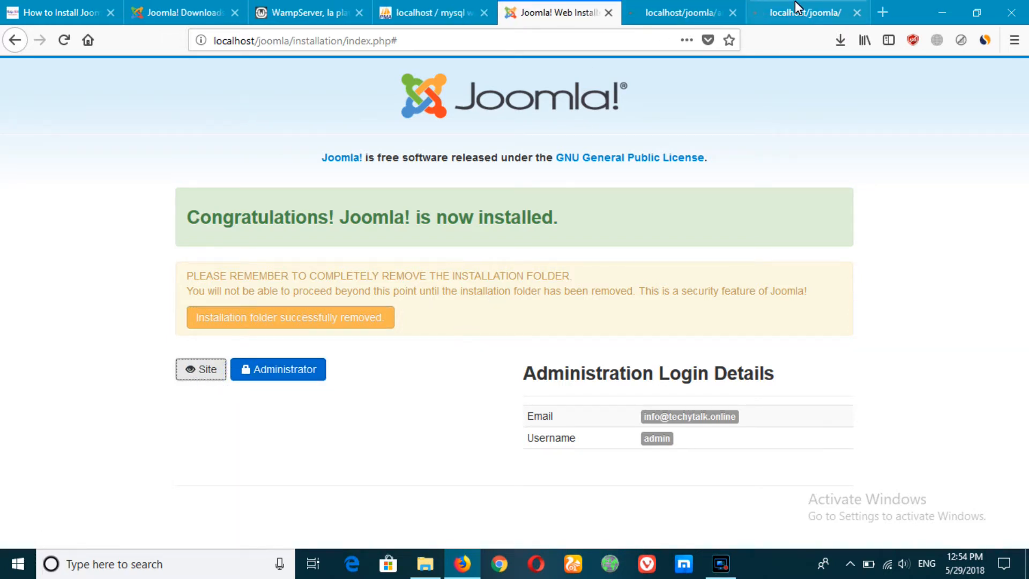
{"action": "left_click", "coordinate": [783, 11]}
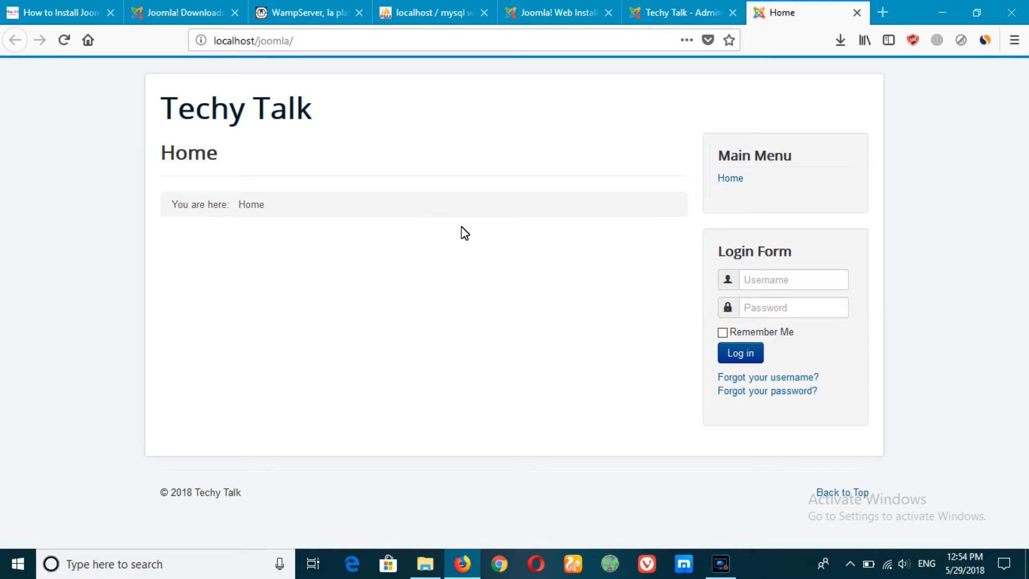
{"action": "left_click", "coordinate": [652, 12]}
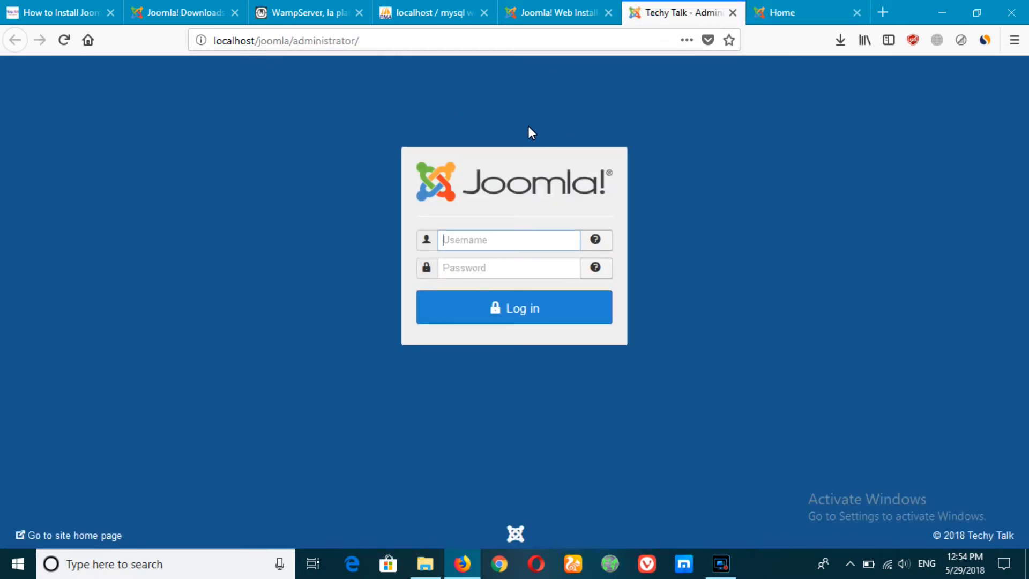
Log in as admin with the account password, declining Firefox's offer to save the login.
{"action": "left_click", "coordinate": [480, 244]}
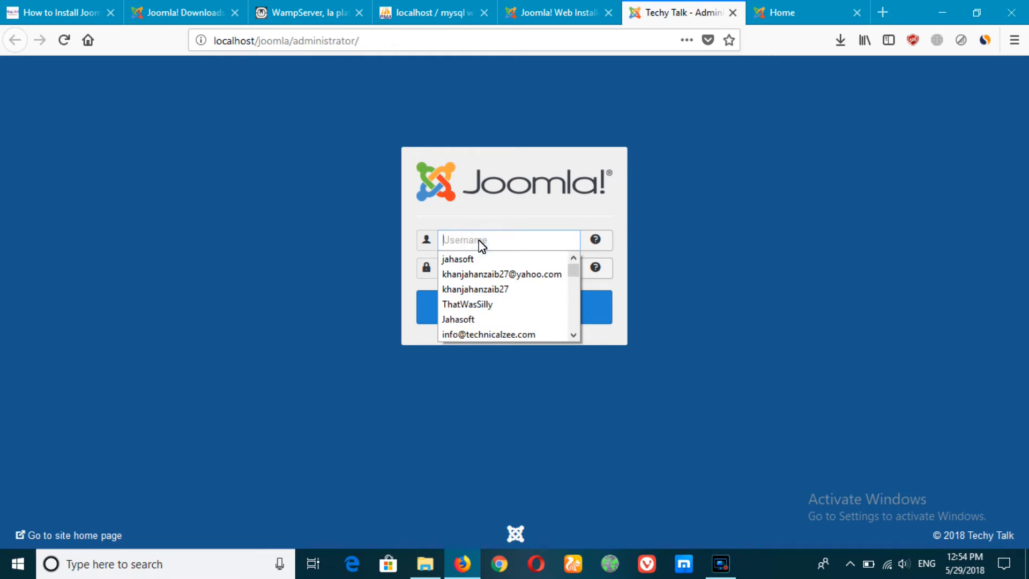
{"action": "type", "text": "admin"}
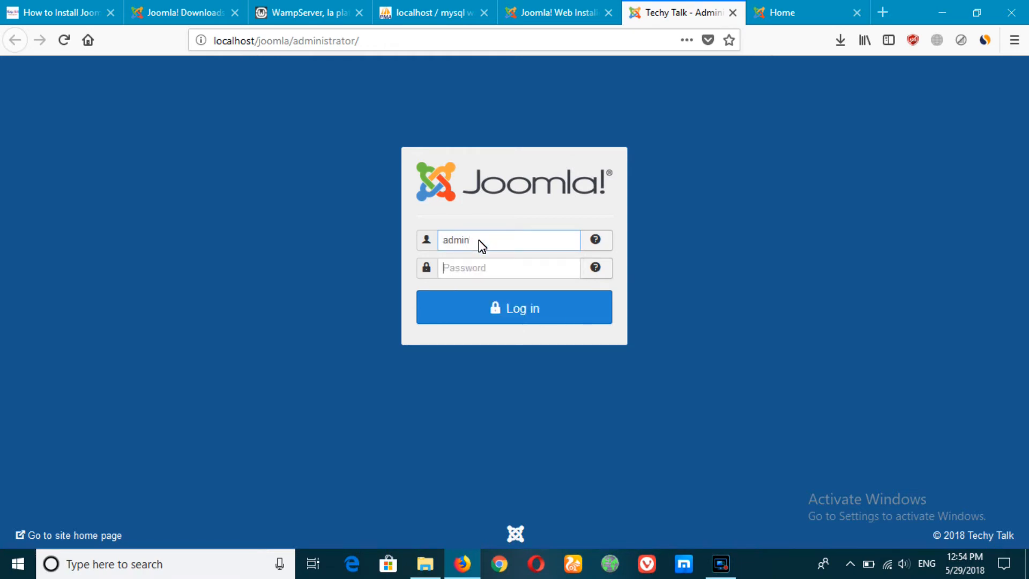
{"action": "key", "text": "Tab"}
{"action": "type", "text": "a"}
{"action": "key", "text": "Return"}
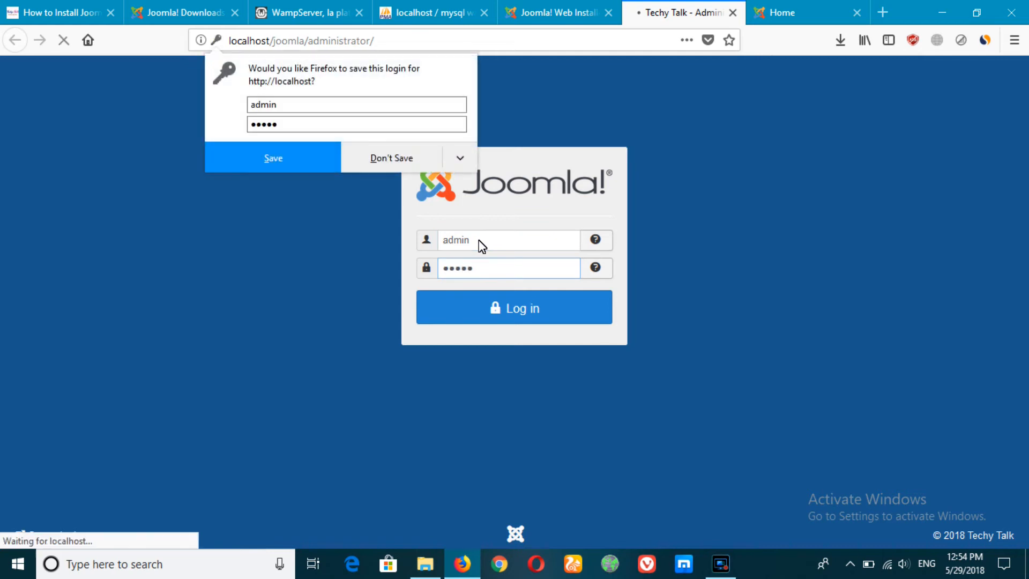
{"action": "left_click", "coordinate": [298, 310]}
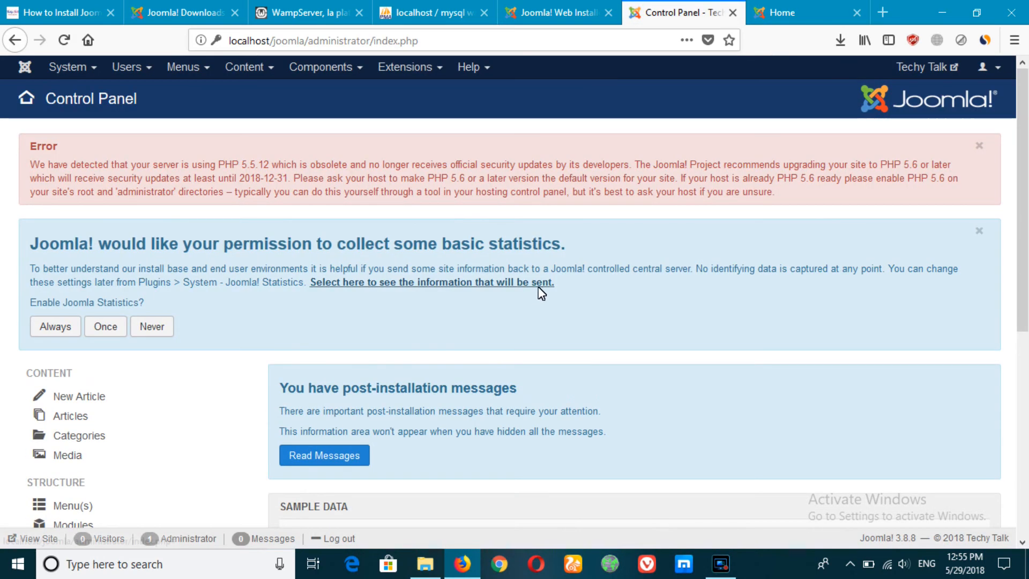
{"action": "scroll", "coordinate": [528, 290], "scroll_direction": "down", "scroll_amount": 6}
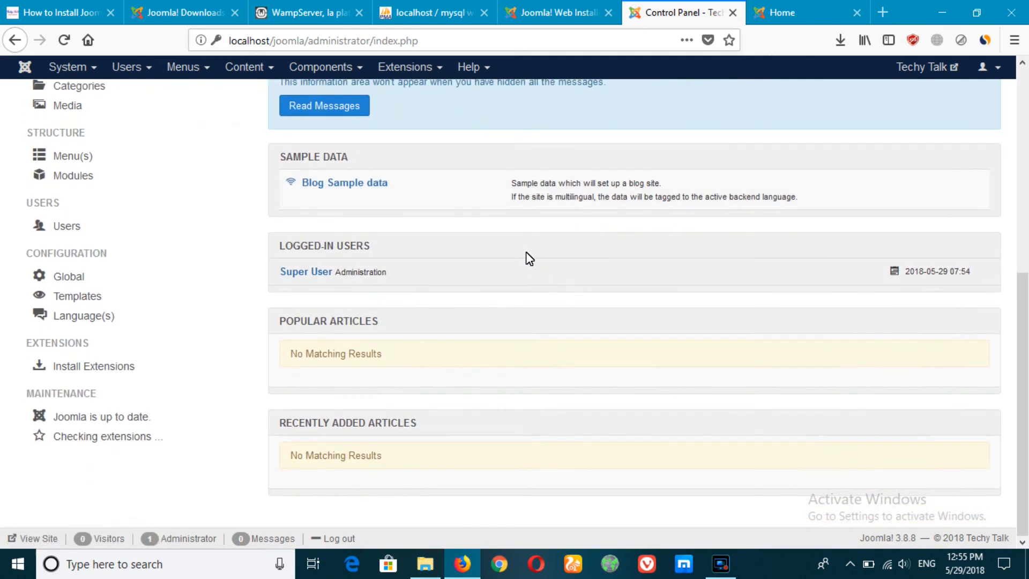
{"action": "left_click", "coordinate": [131, 69]}
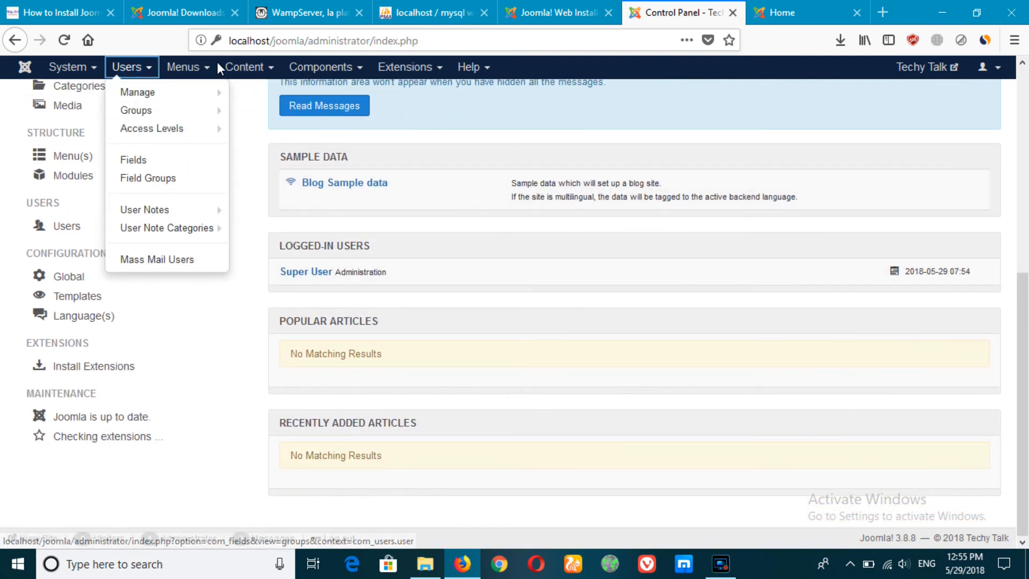
{"action": "left_click", "coordinate": [225, 69]}
{"action": "scroll", "coordinate": [715, 316], "scroll_direction": "up", "scroll_amount": 2}
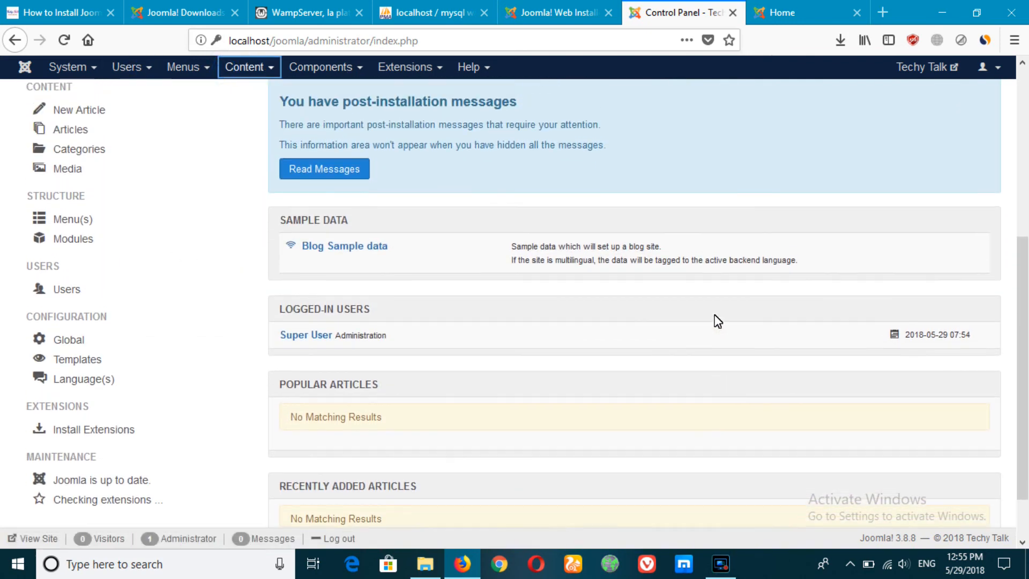